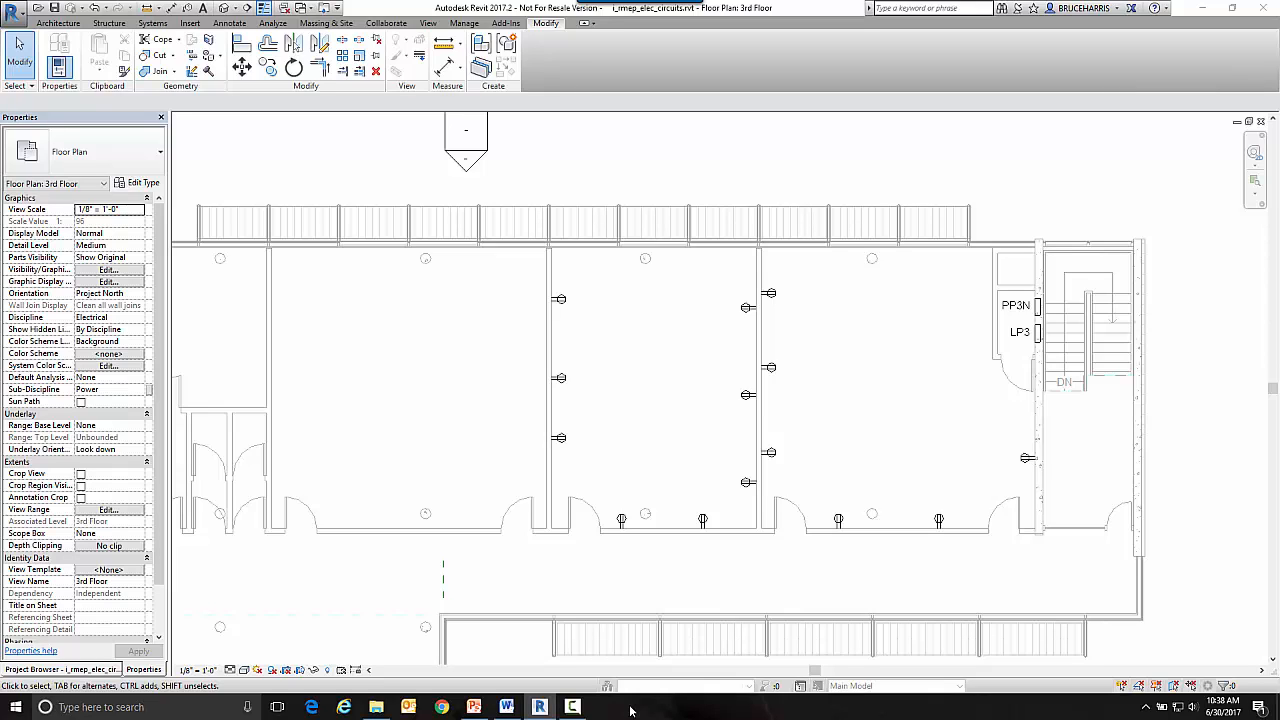
Place duplex receptacles with tagging on placement in the leftmost large classroom: three along its left wall and two along its bottom wall.
left_click(150, 24)
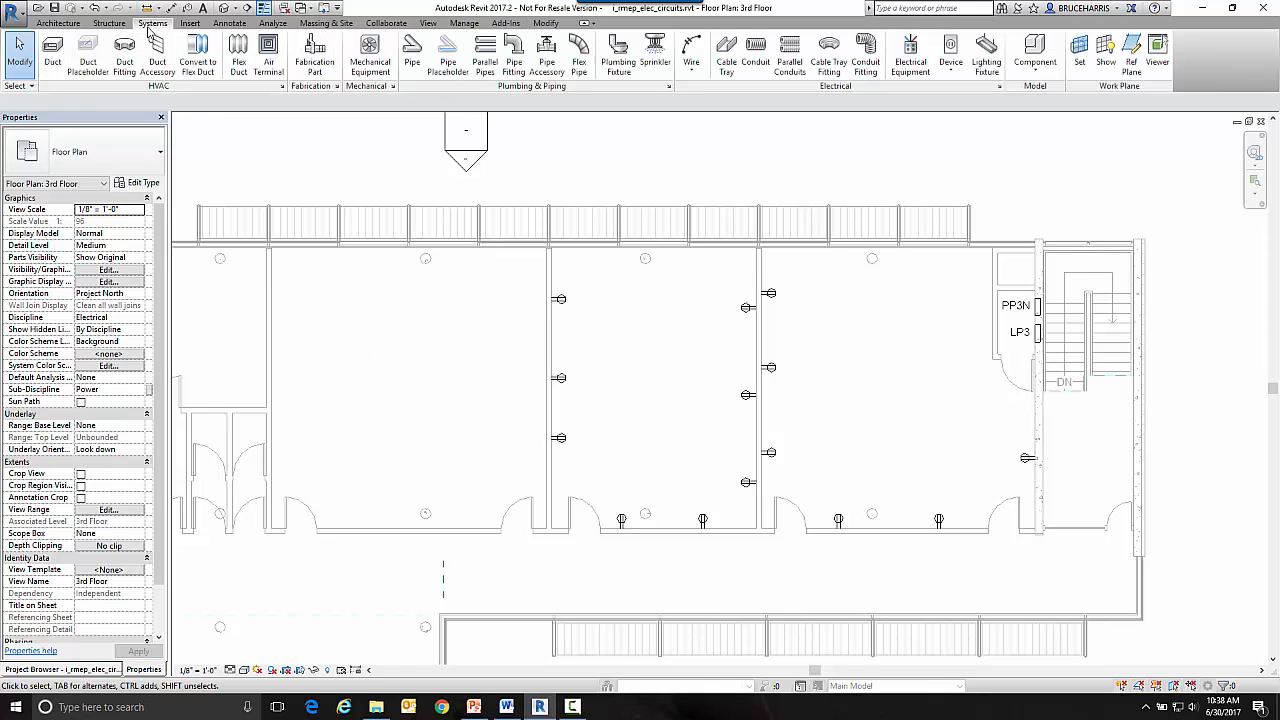
left_click(951, 53)
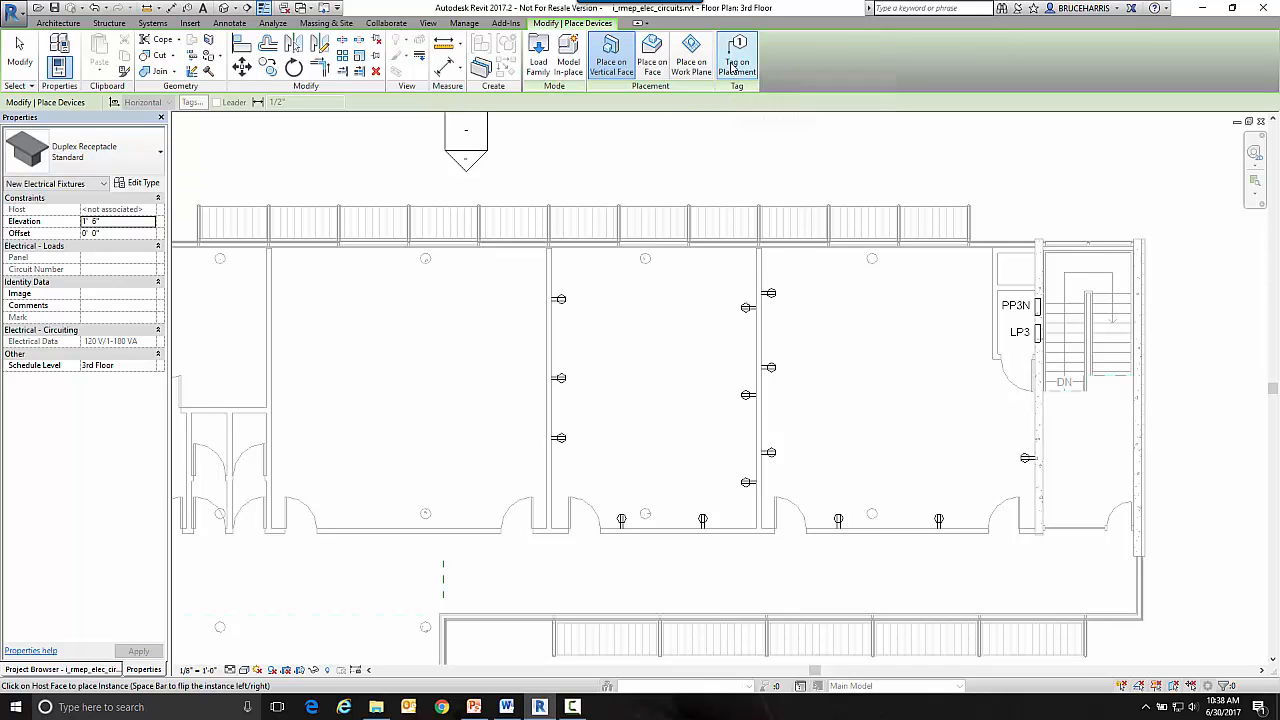
left_click(735, 62)
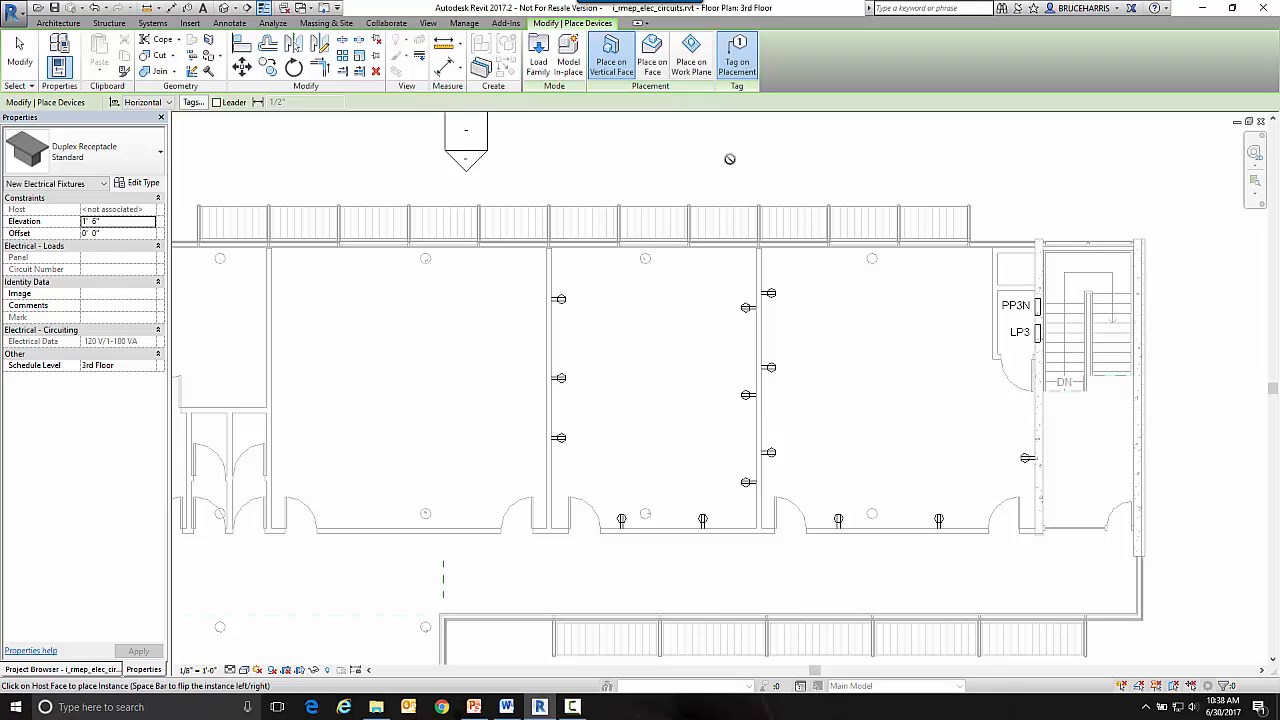
left_click(275, 290)
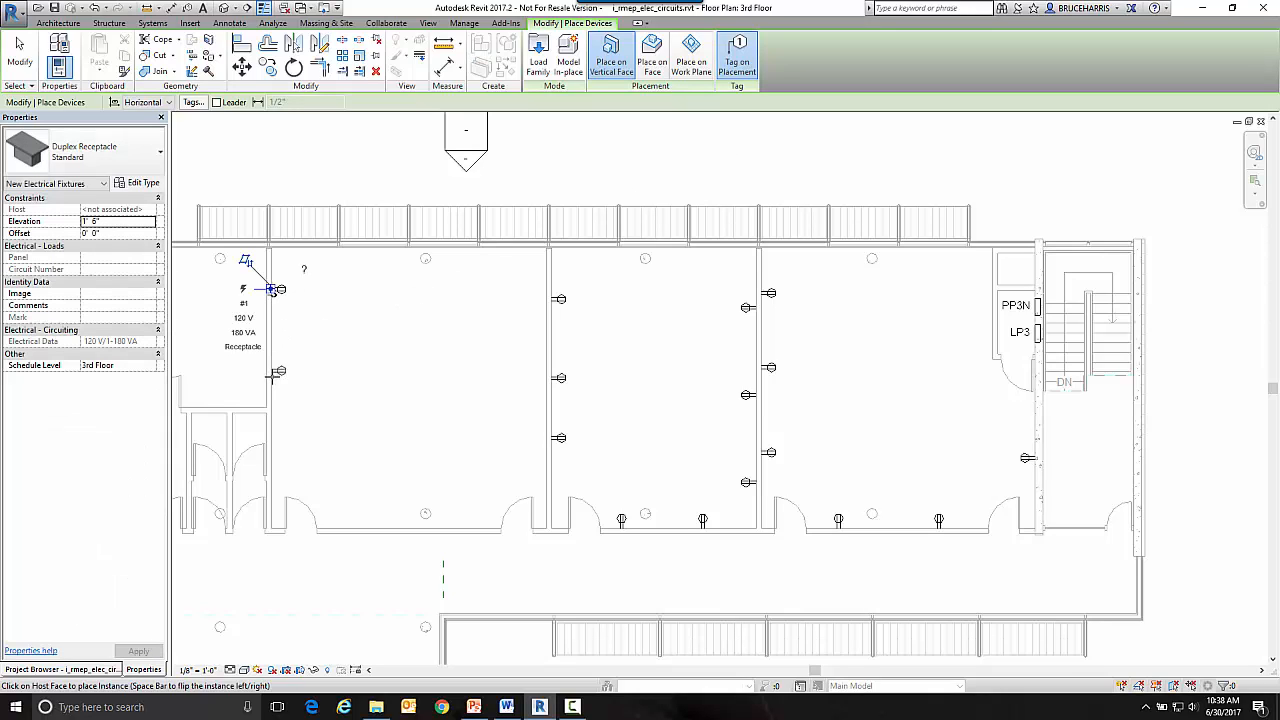
left_click(273, 376)
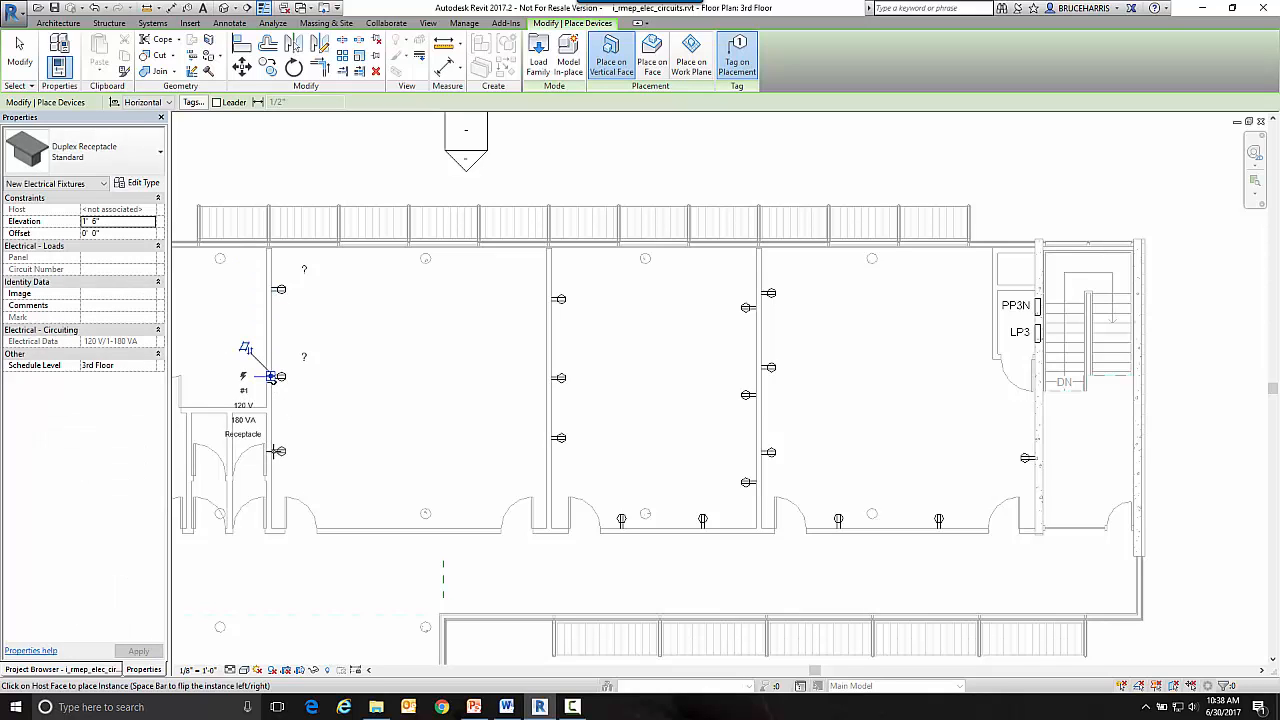
left_click(272, 451)
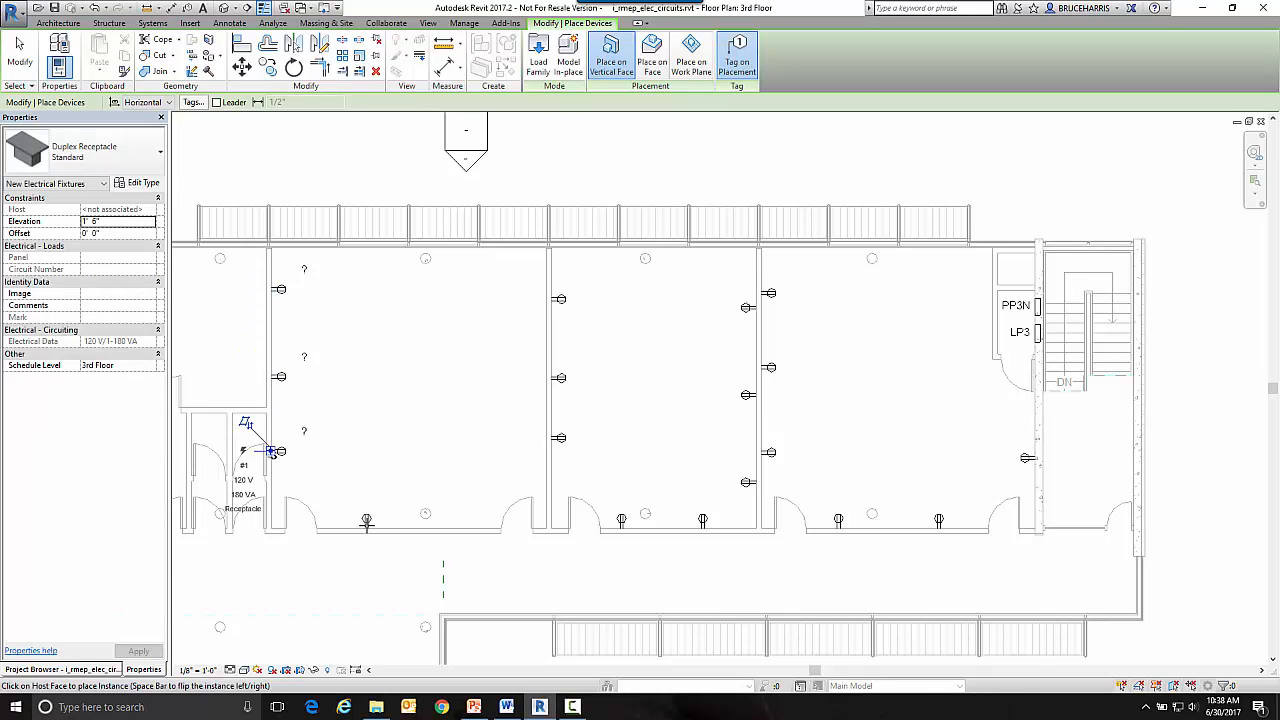
left_click(366, 522)
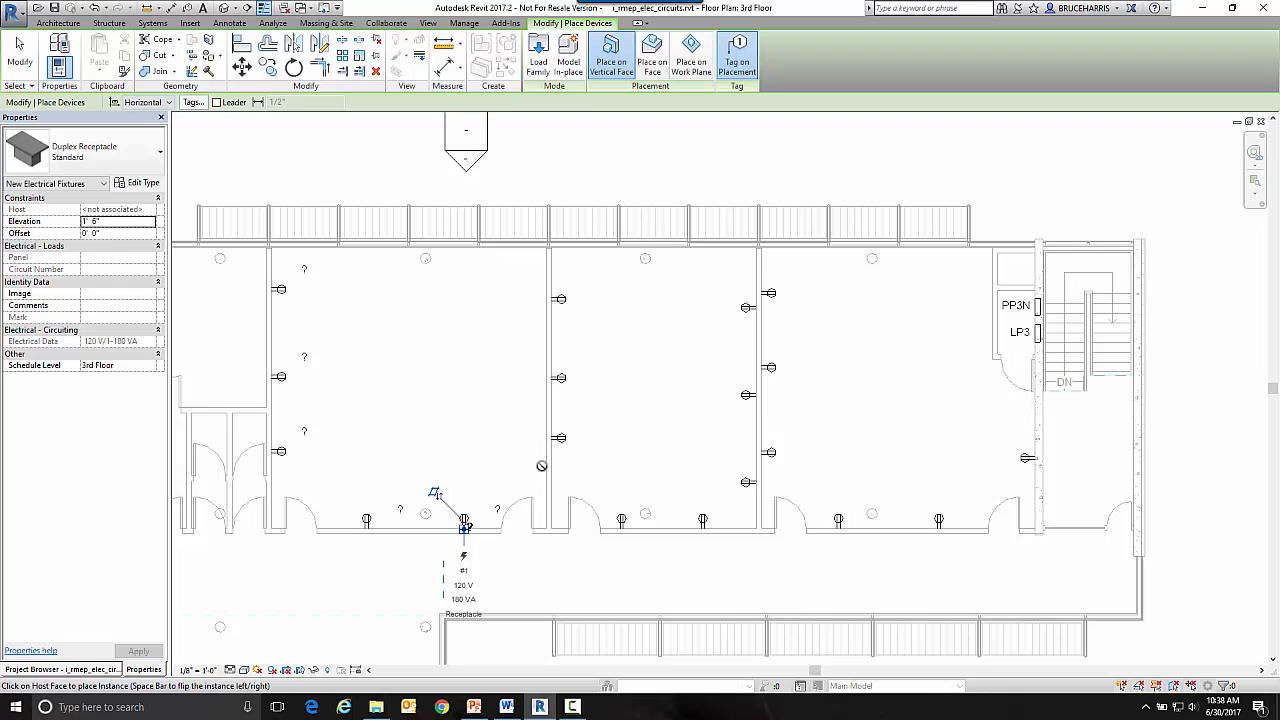
left_click(464, 522)
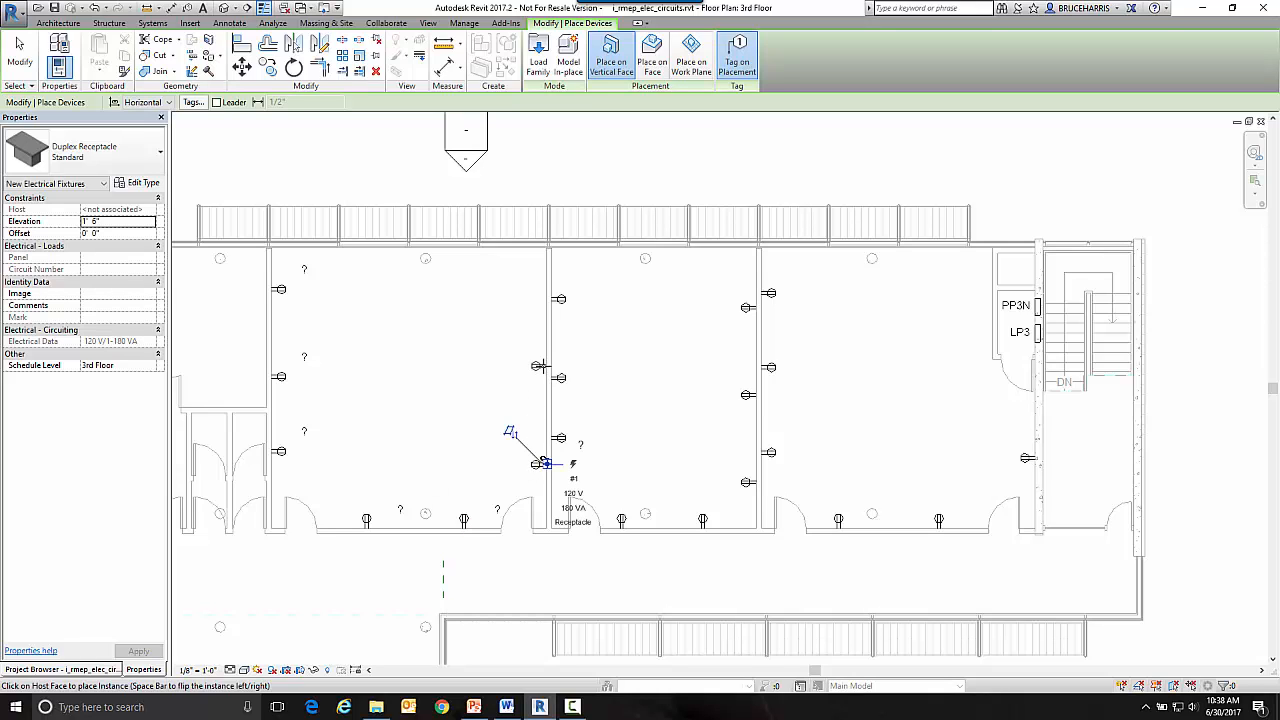
Place three more tagged duplex receptacles along the right wall of the same classroom and end the placement.
left_click(540, 463)
left_click(540, 365)
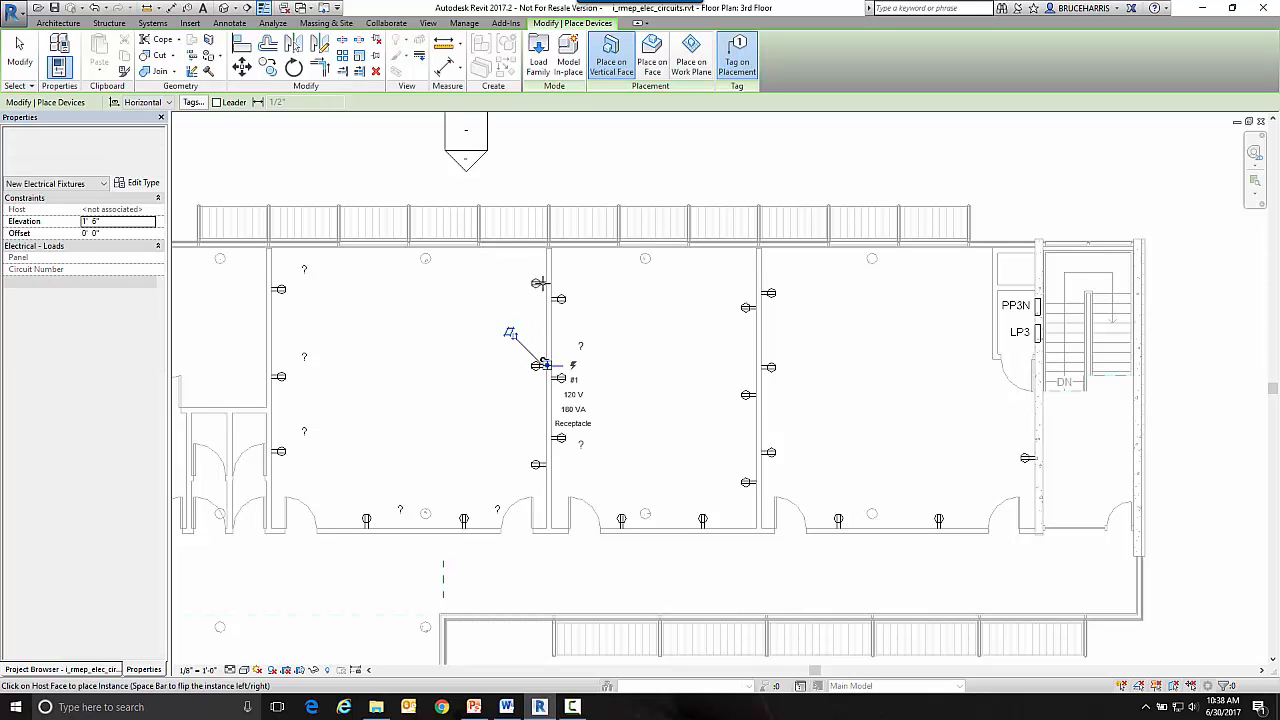
left_click(545, 283)
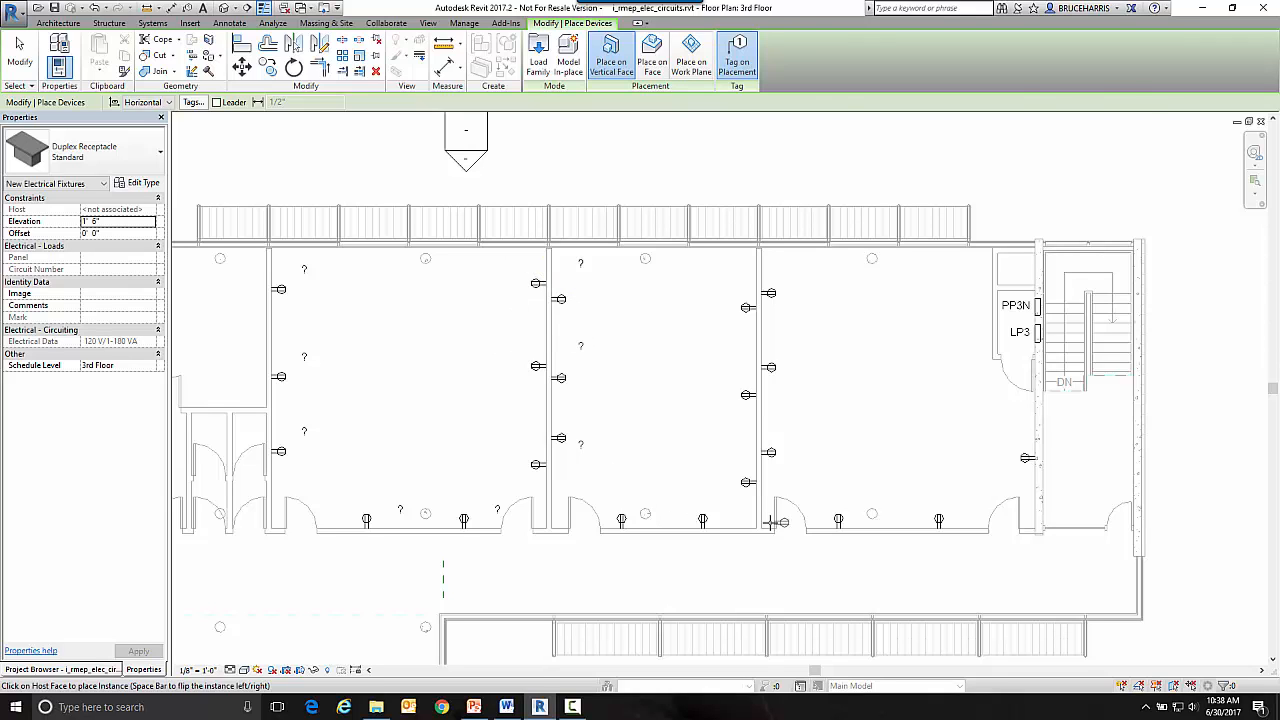
key("Escape")
key("Escape")
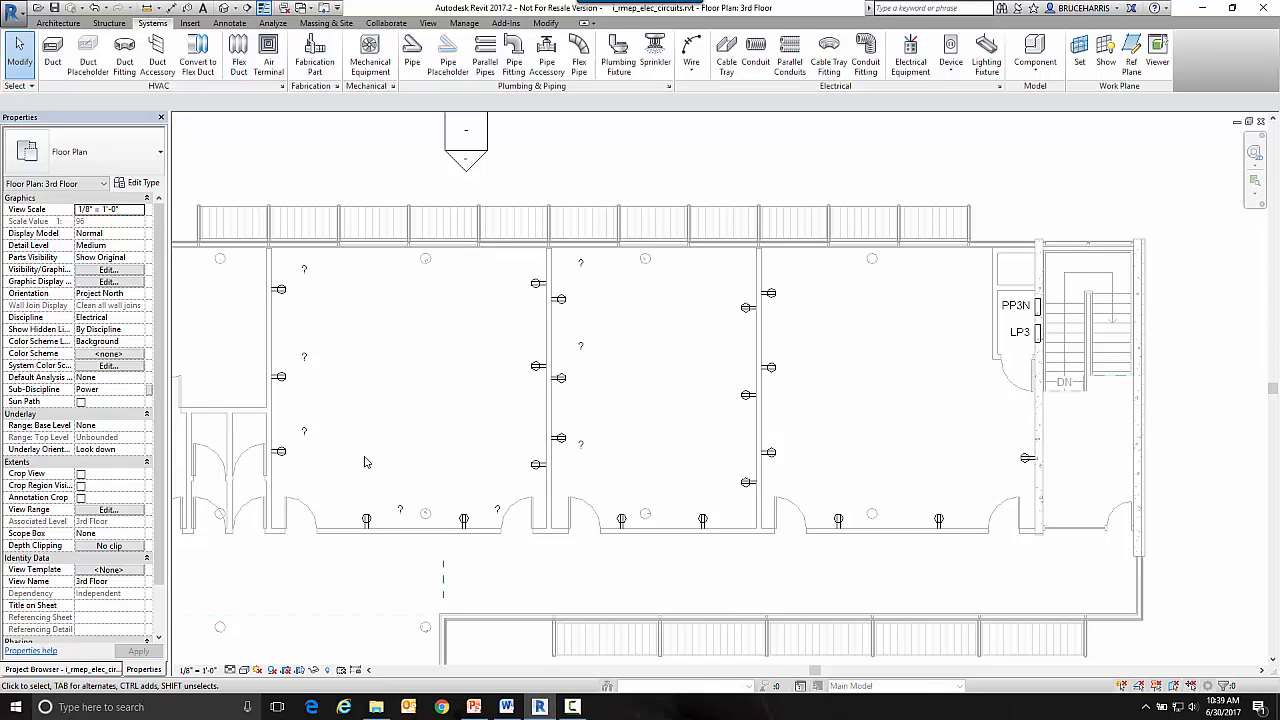
Move the three receptacle tags along the classroom's left wall closer to their receptacles.
left_click(305, 270)
left_click_drag(292, 293, 284, 298)
left_click_drag(302, 361, 285, 385)
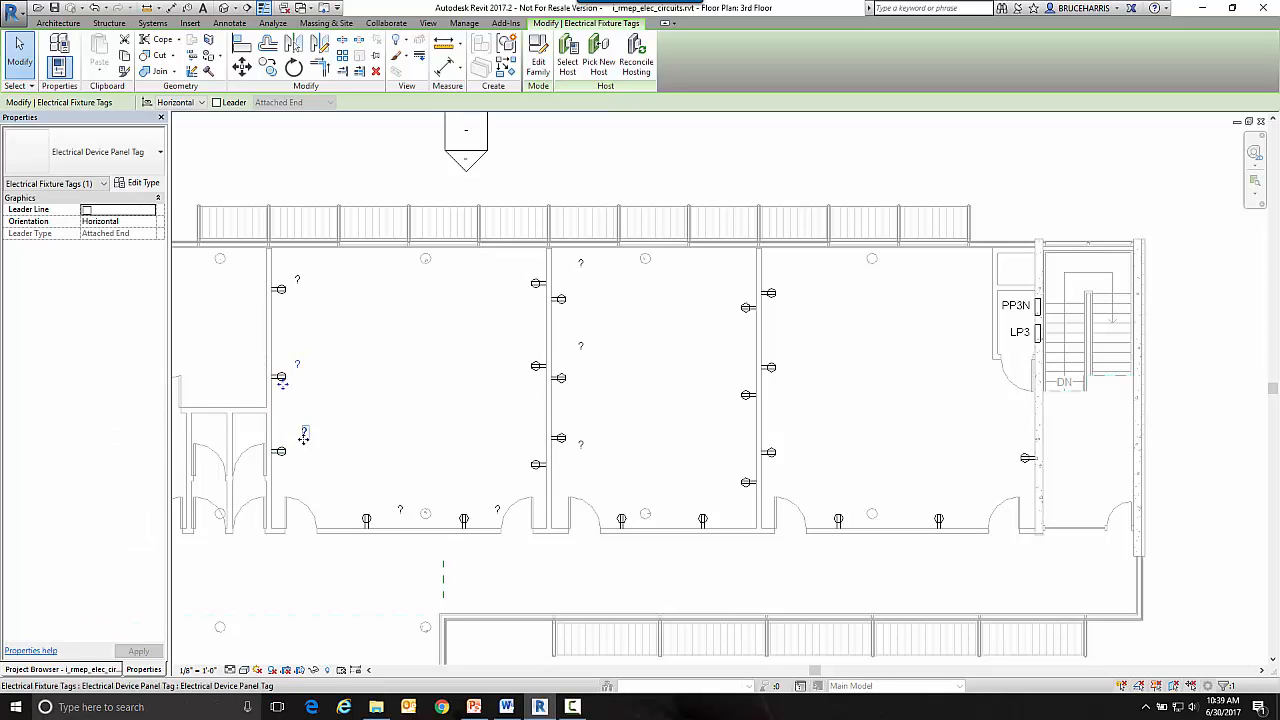
left_click(304, 433)
left_click_drag(291, 456, 285, 454)
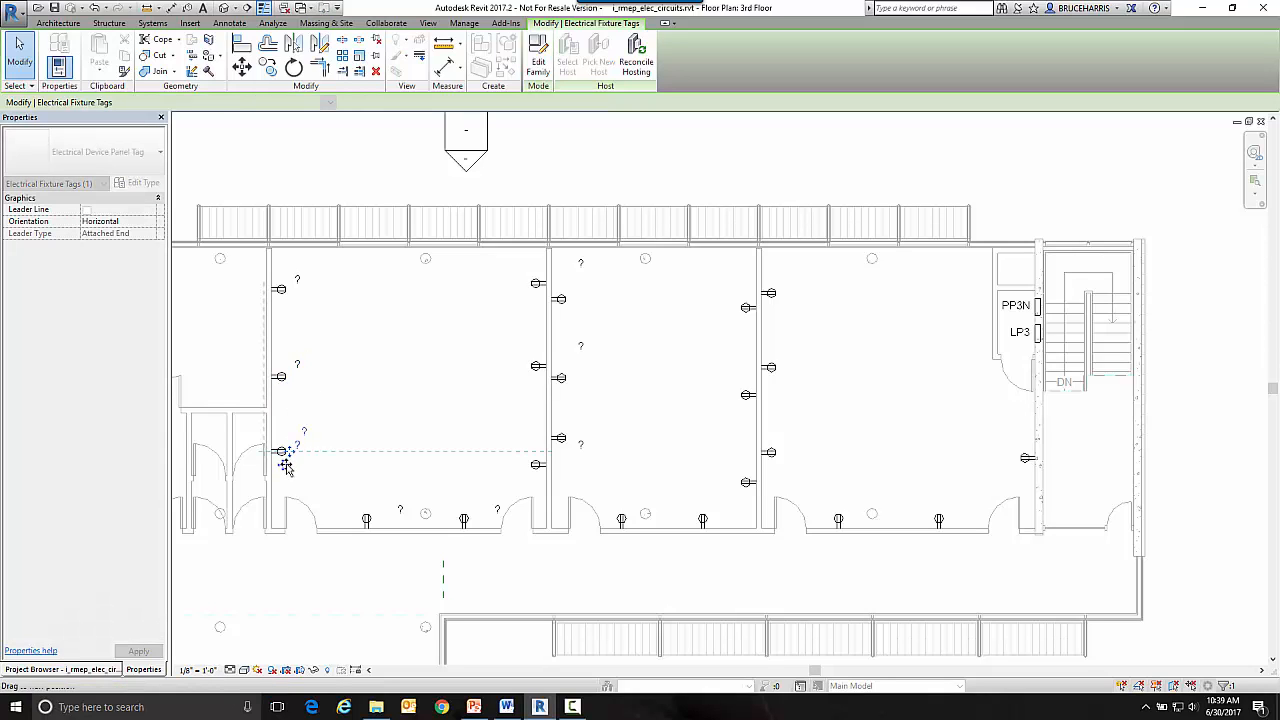
Move the two tags along the classroom's bottom wall directly above their receptacles.
left_click(401, 511)
left_click_drag(386, 528, 352, 527)
left_click(498, 511)
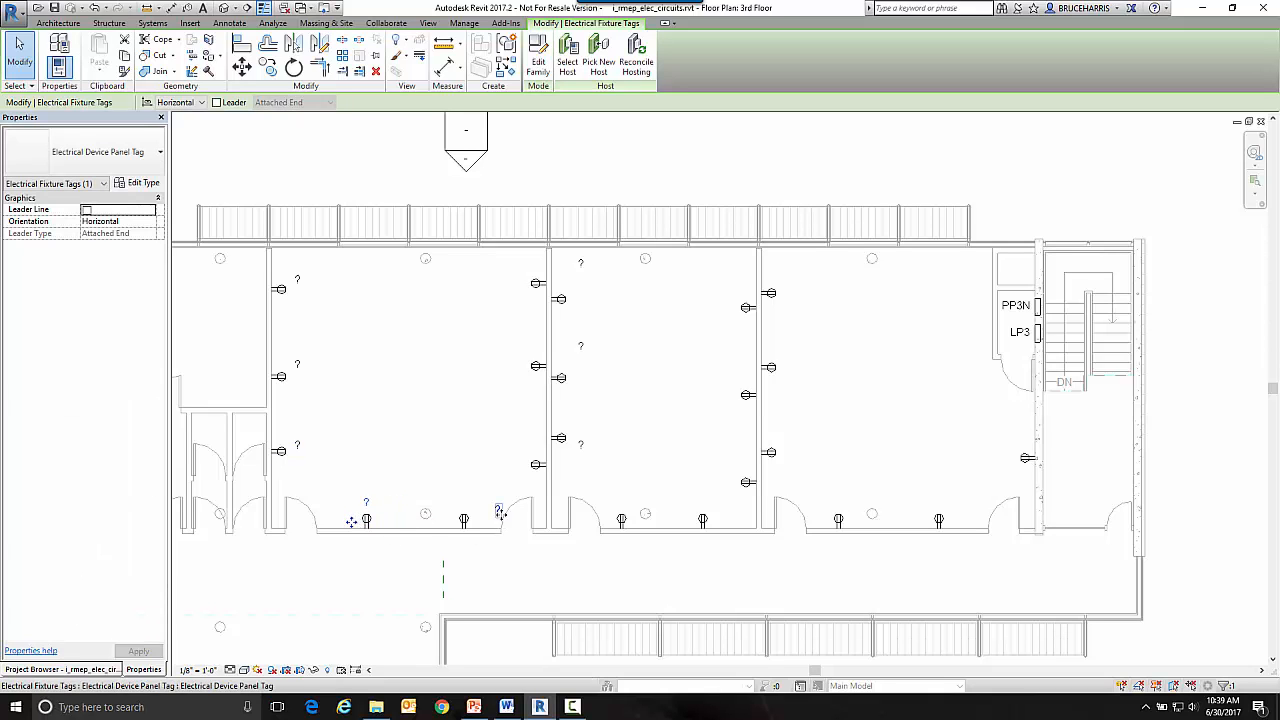
left_click_drag(485, 530, 451, 521)
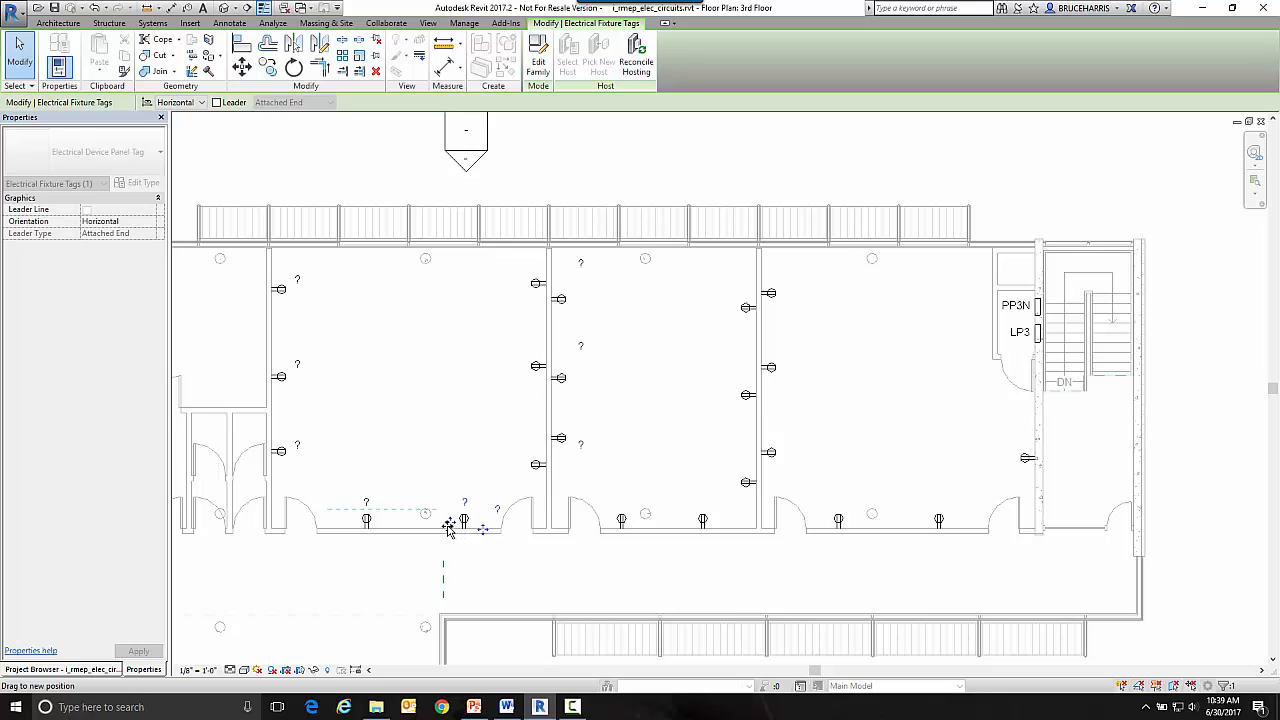
Move the three tags of the right-wall receptacles out of the neighbouring room and beside their receptacles inside the classroom.
left_click(580, 445)
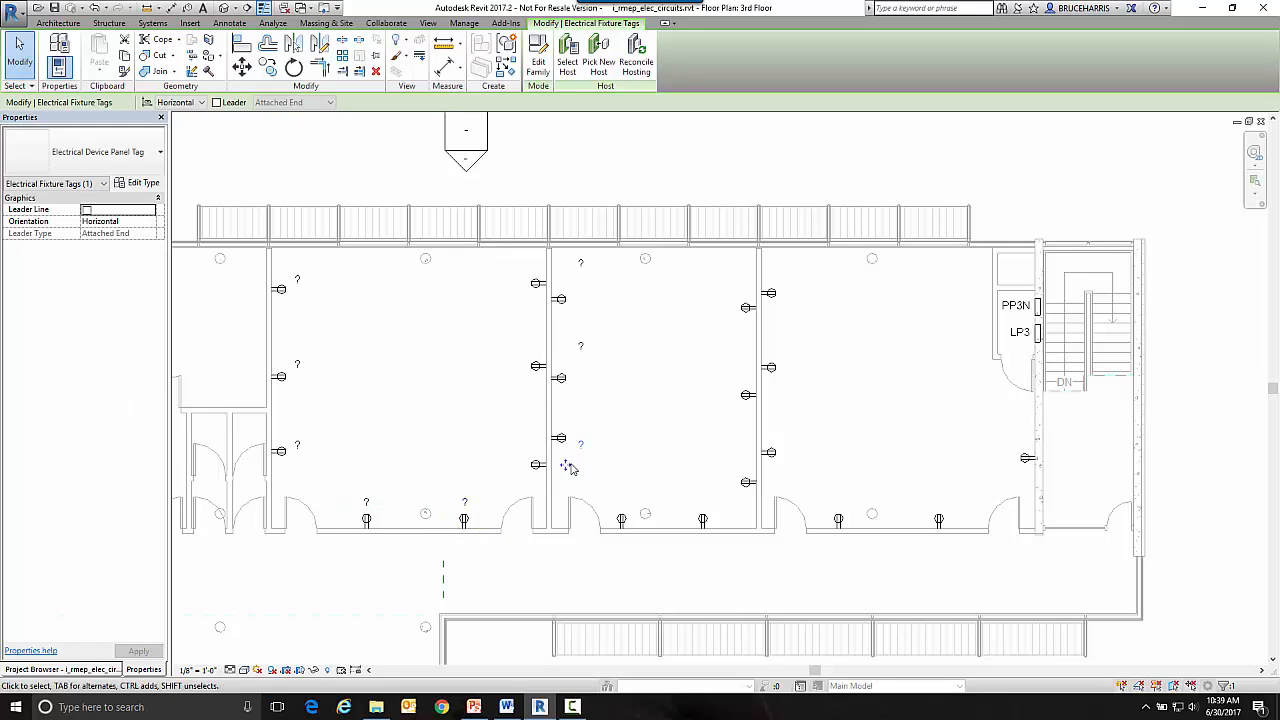
left_click_drag(566, 464, 501, 471)
left_click(581, 348)
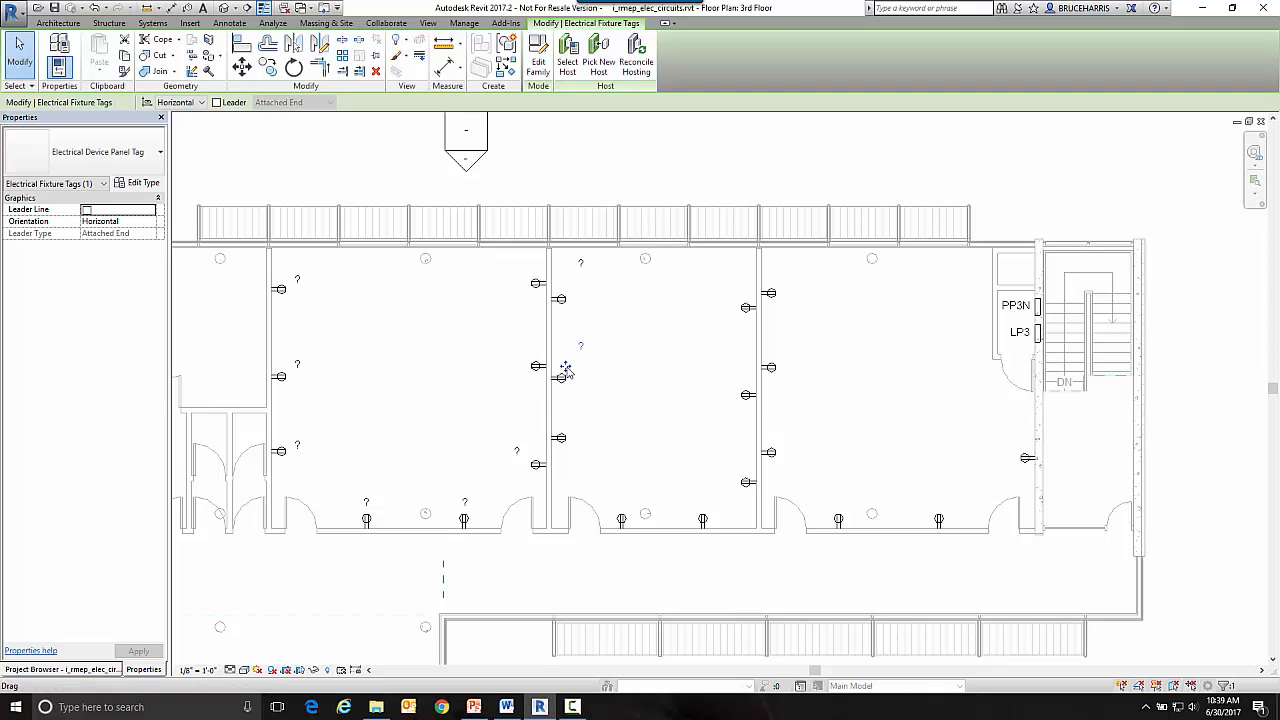
left_click_drag(566, 366, 505, 370)
left_click(580, 263)
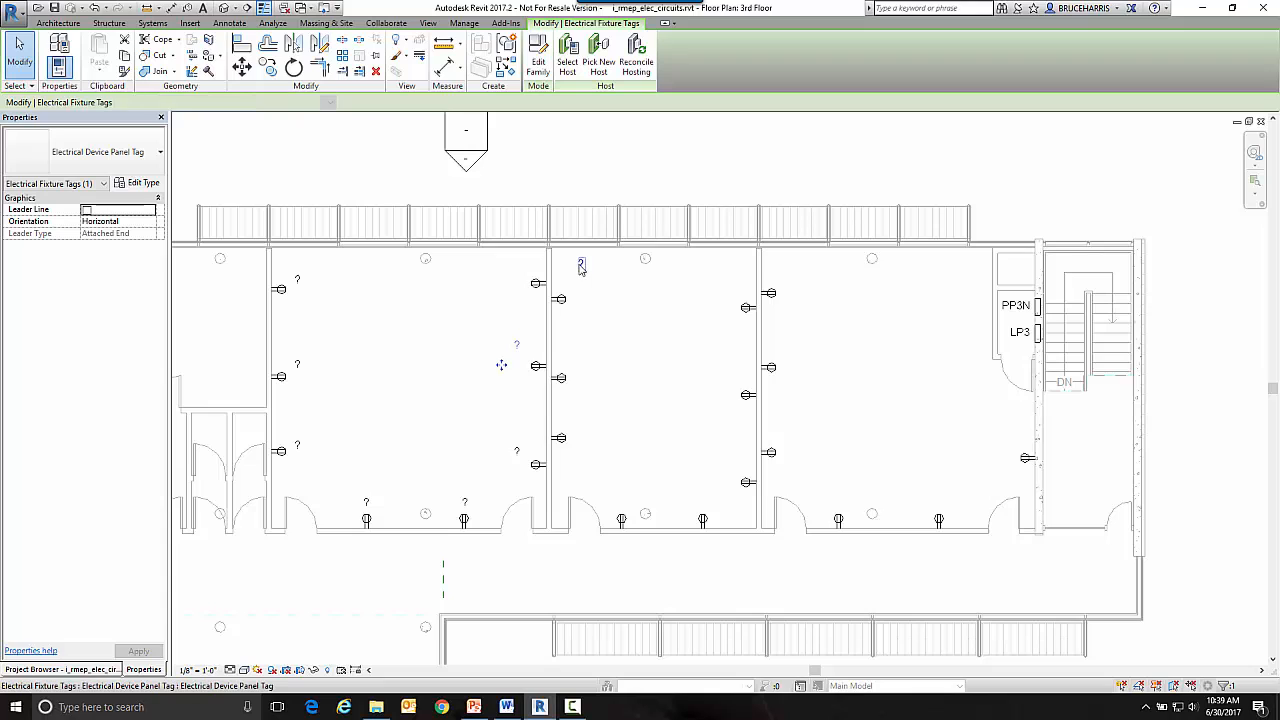
left_click_drag(566, 287, 501, 284)
left_click(620, 485)
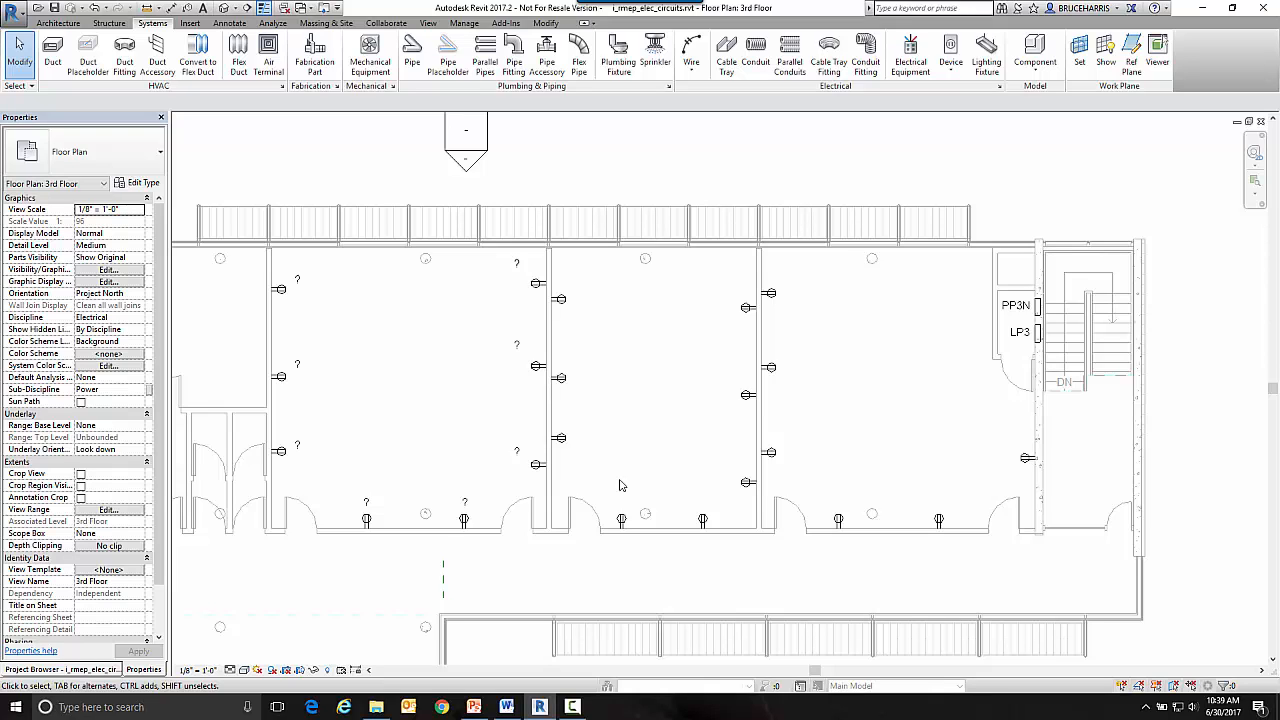
Create a power circuit from the upper receptacle on the classroom's left wall and assign it to panel PP3N.
left_click(278, 289)
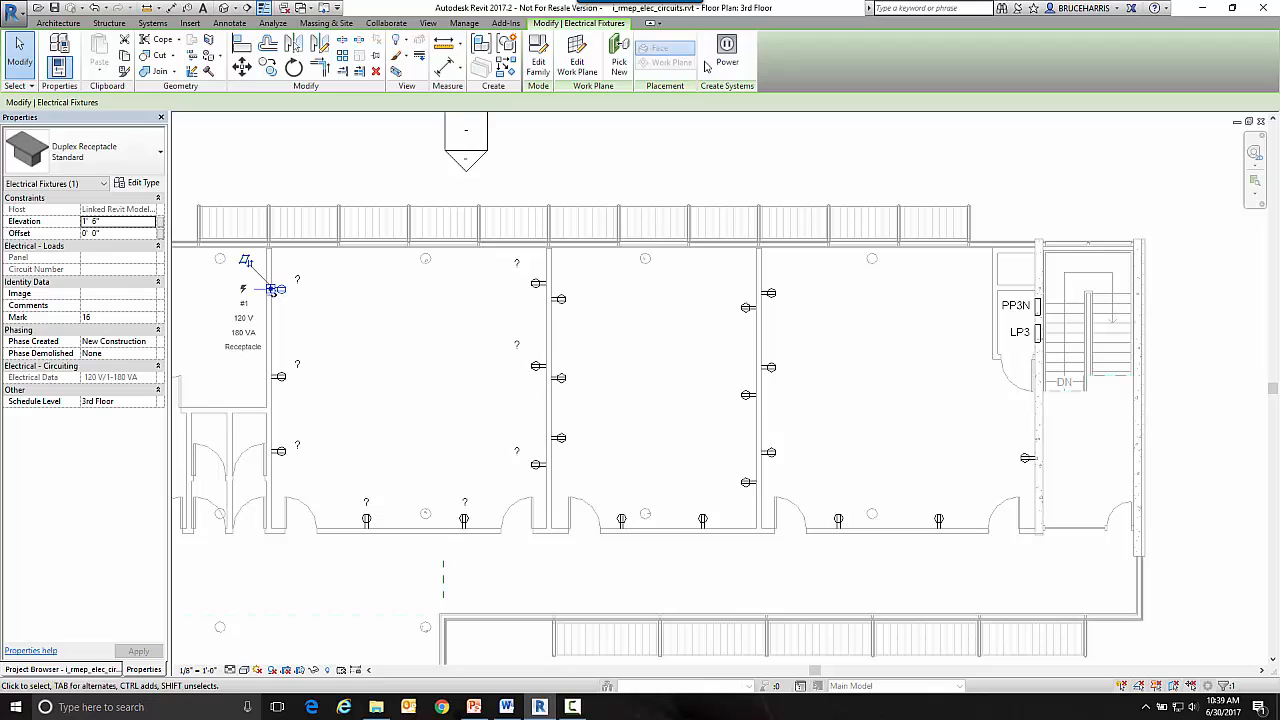
left_click(725, 58)
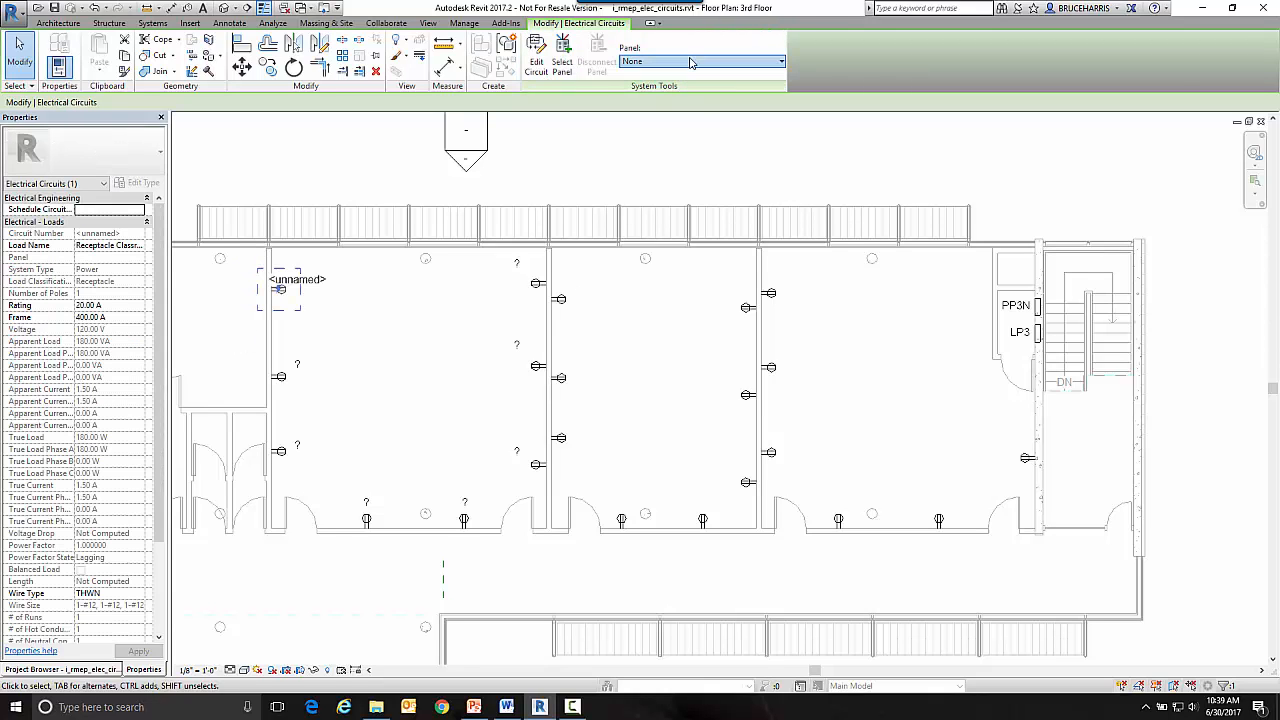
left_click(692, 62)
left_click(633, 107)
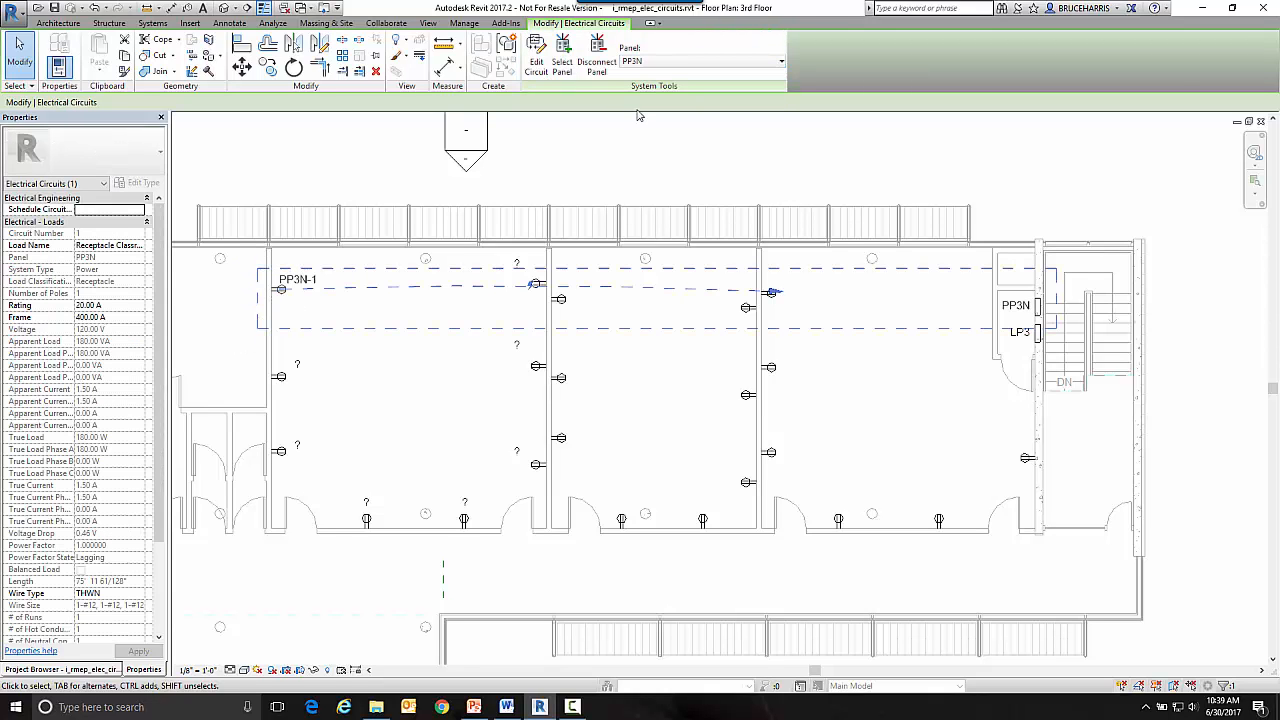
Edit the circuit to add the classroom's other seven receptacles and finish editing.
left_click(537, 62)
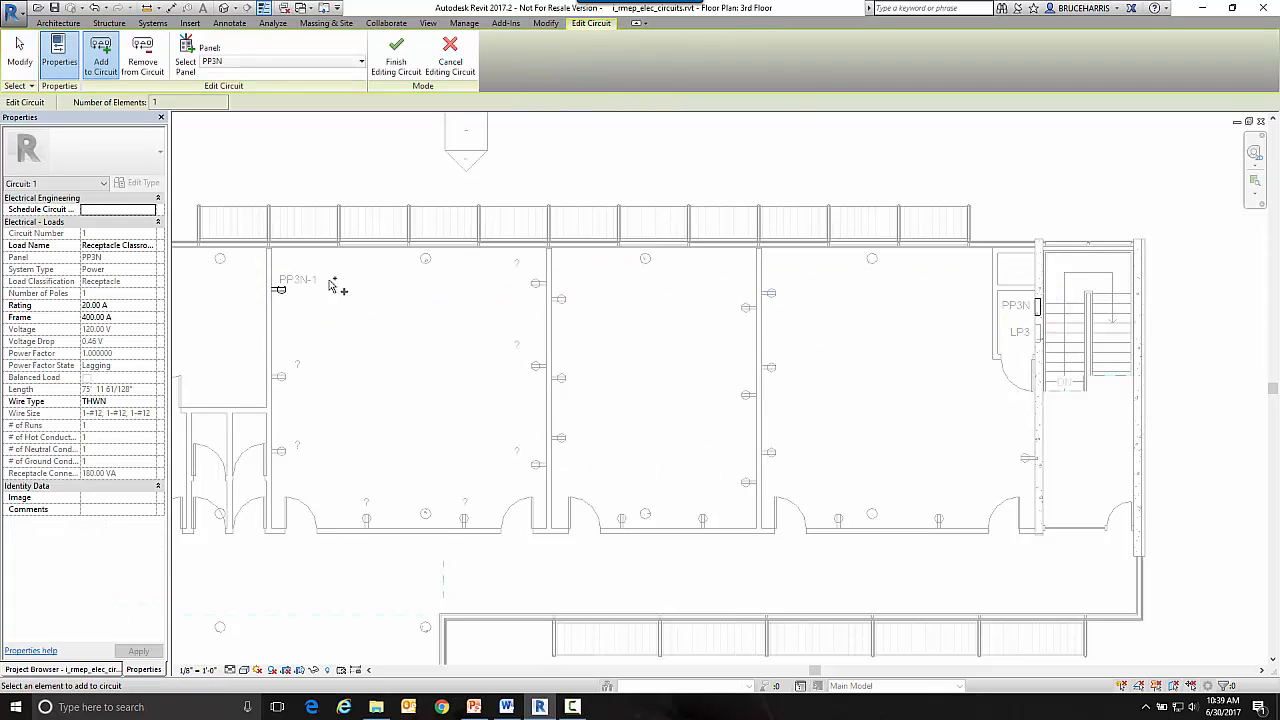
left_click(536, 284)
left_click(537, 366)
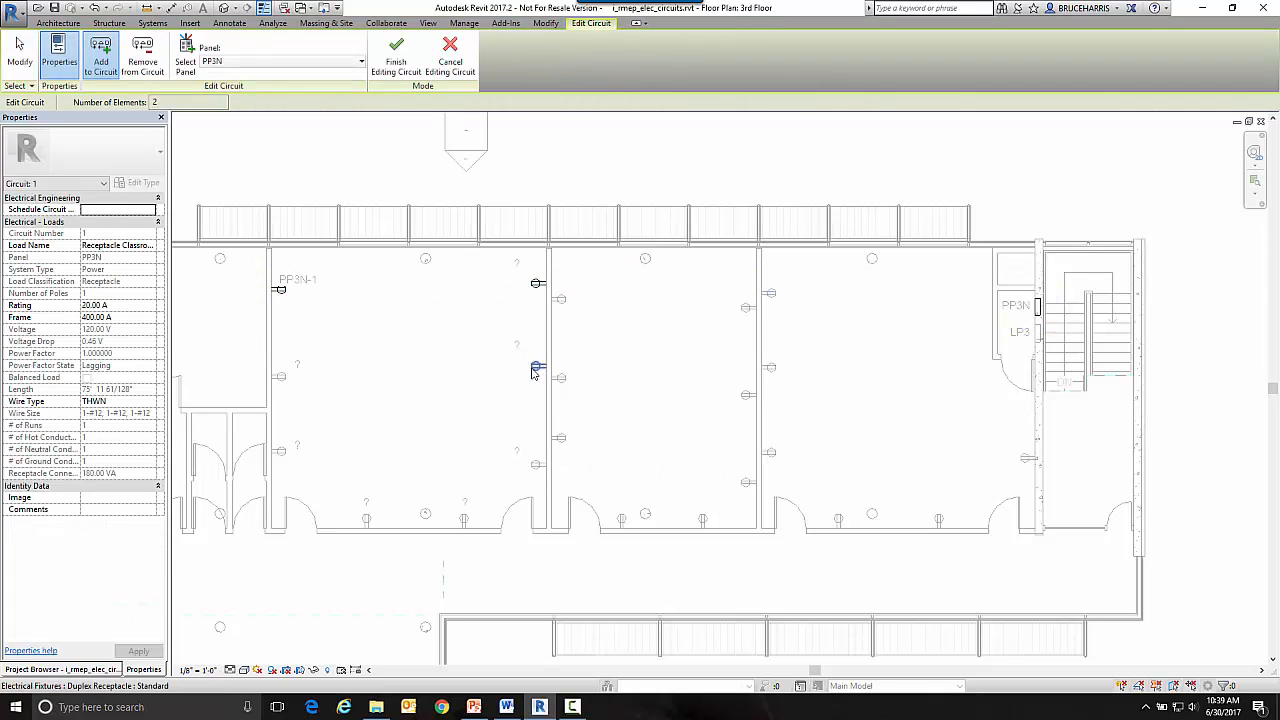
left_click(536, 464)
left_click(464, 519)
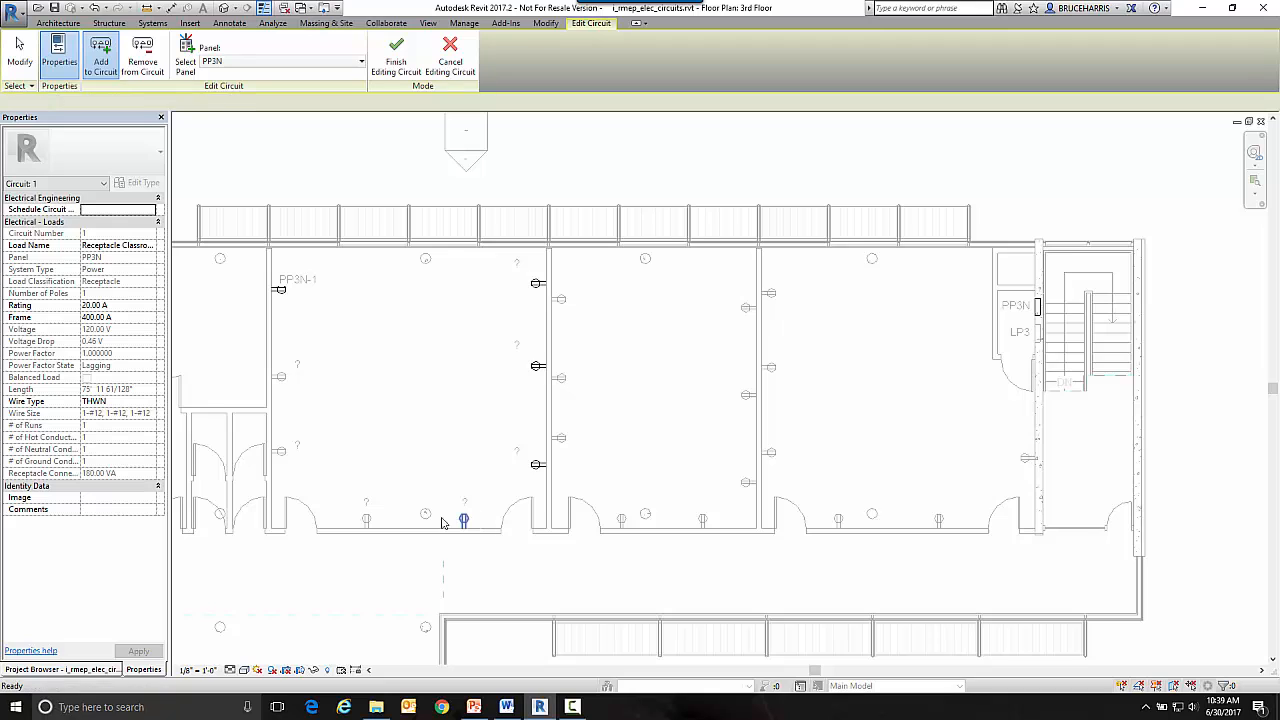
left_click(366, 519)
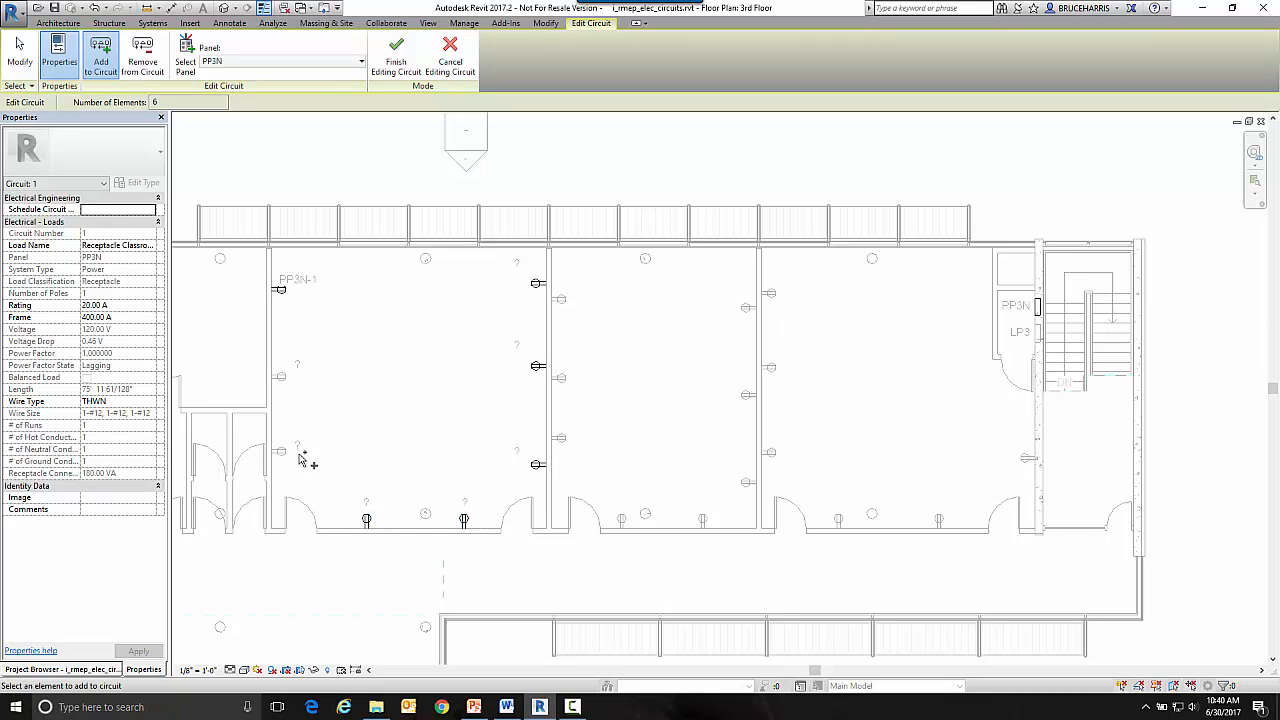
left_click(281, 451)
left_click(281, 378)
left_click(396, 58)
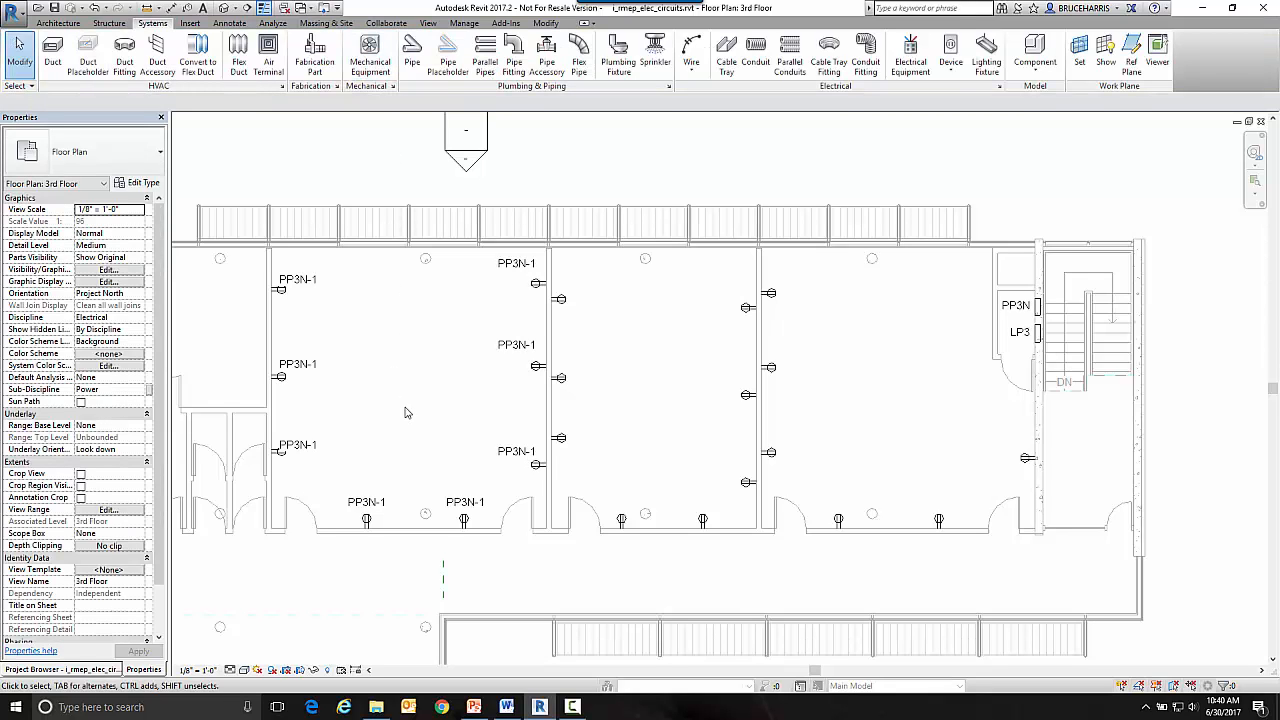
Shift the three PP3N-1 tags along the classroom's left wall clear of the receptacle symbols and wall.
left_click(306, 448)
left_click_drag(292, 470, 301, 462)
left_click_drag(295, 283, 305, 299)
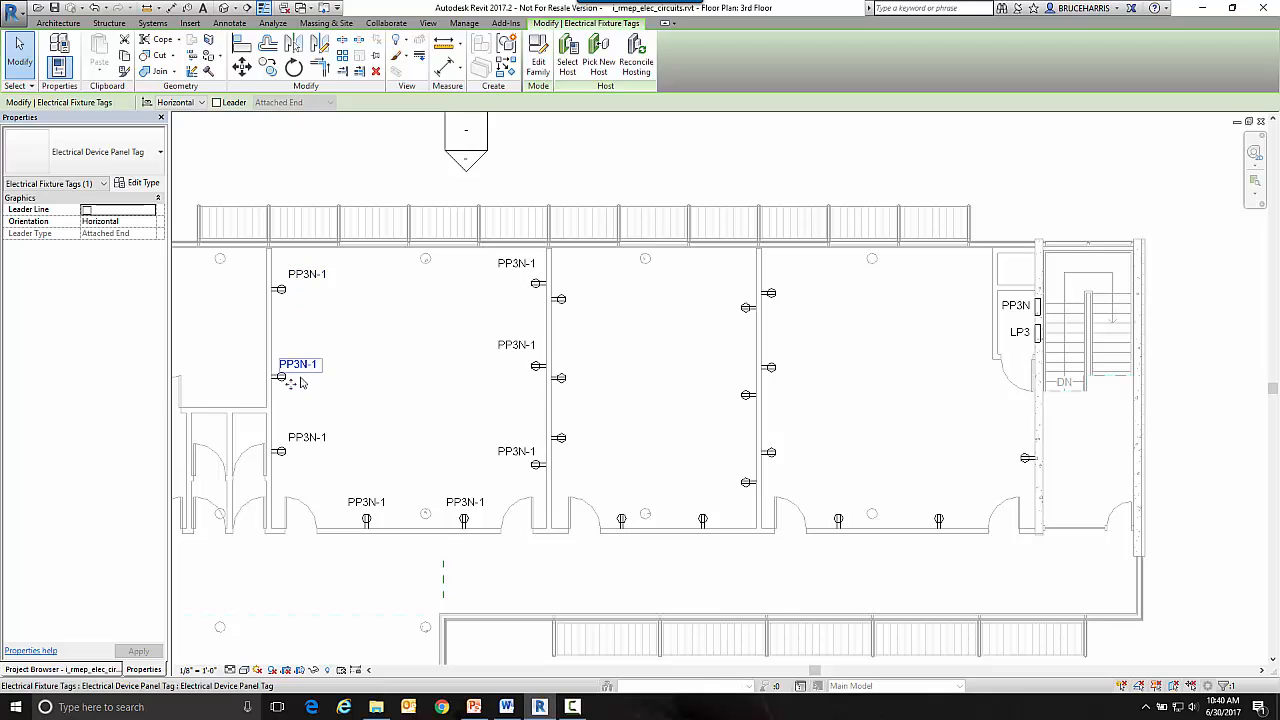
left_click_drag(291, 386, 296, 388)
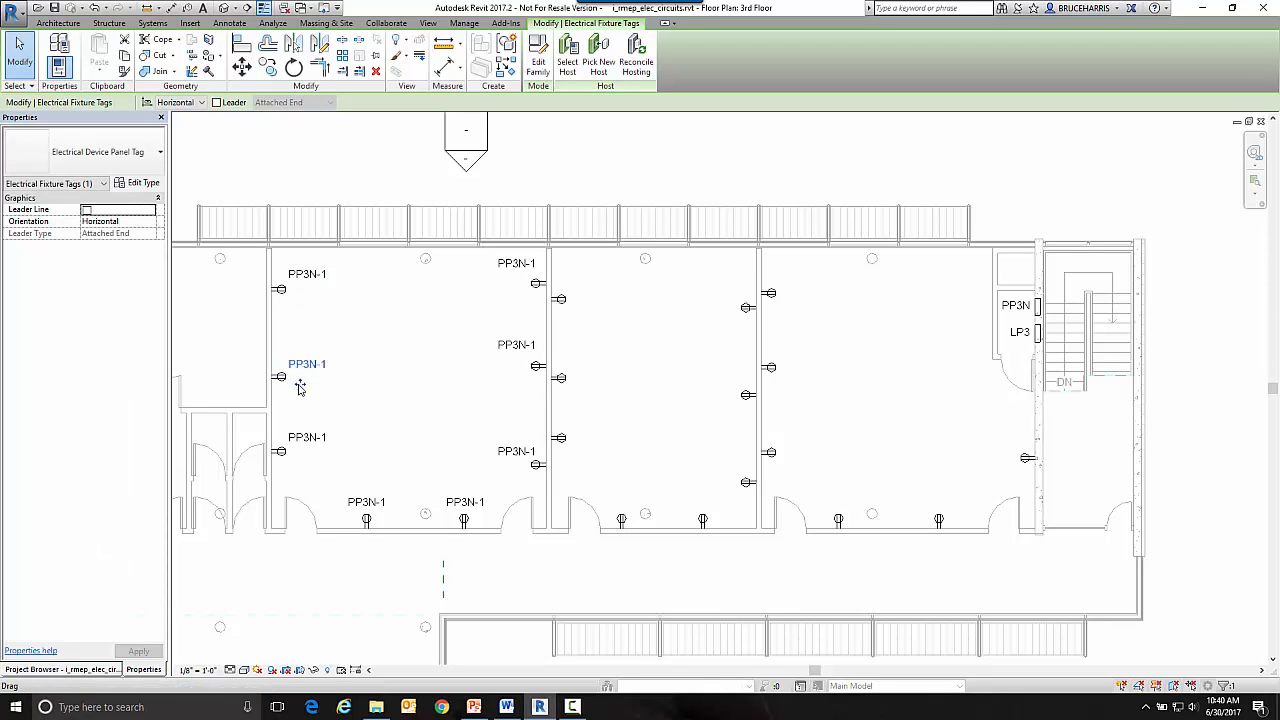
key("Escape")
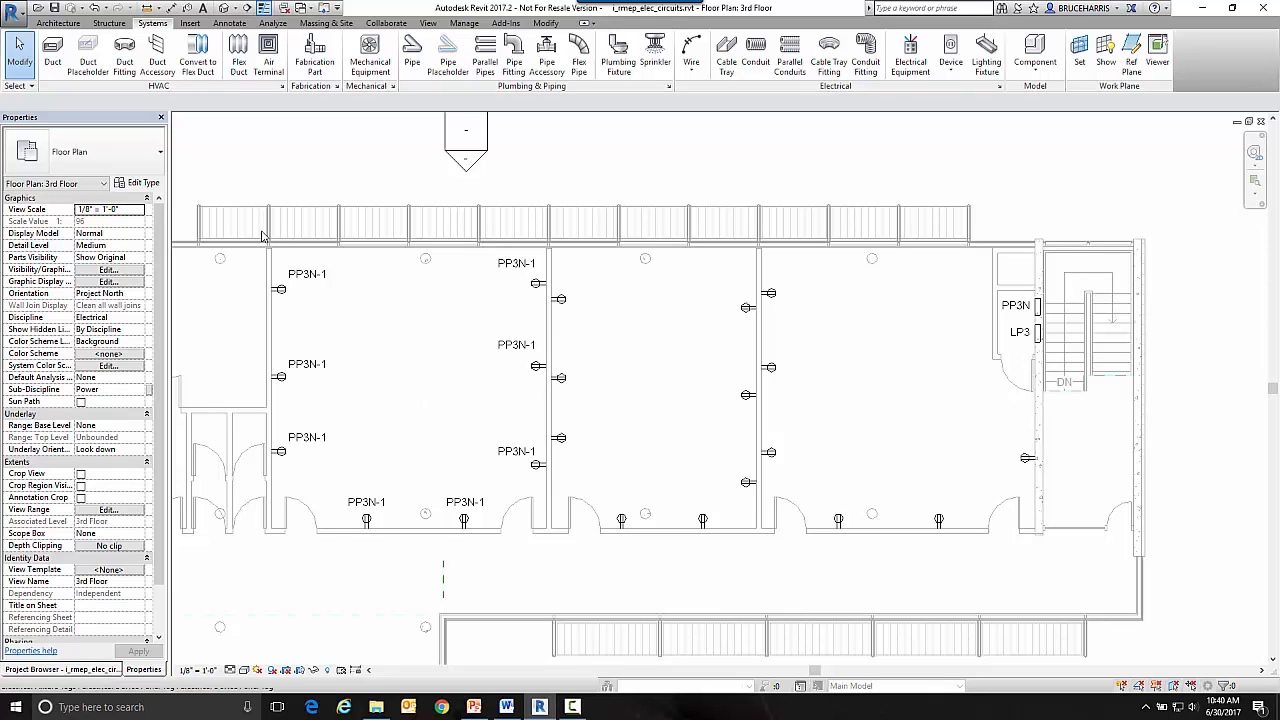
Create a new rule-based filter named Curcuit from the 3rd Floor plan's visibility/graphics overrides.
left_click(122, 271)
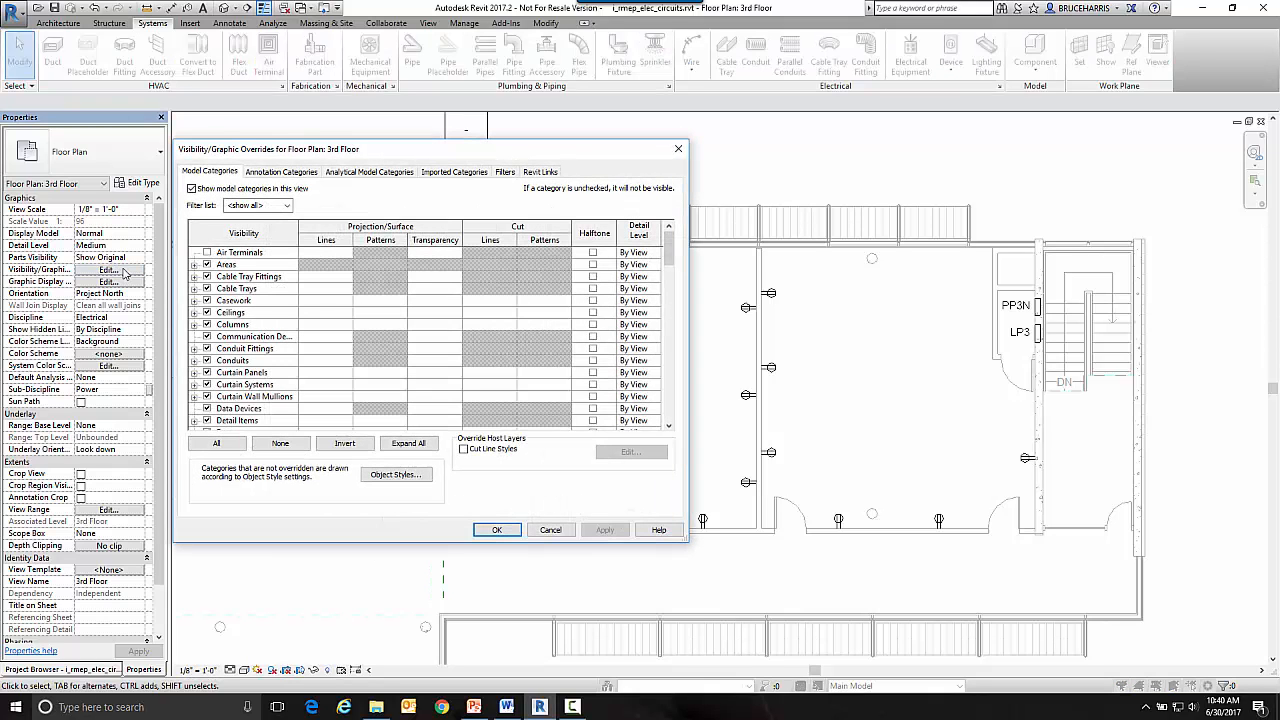
left_click(506, 173)
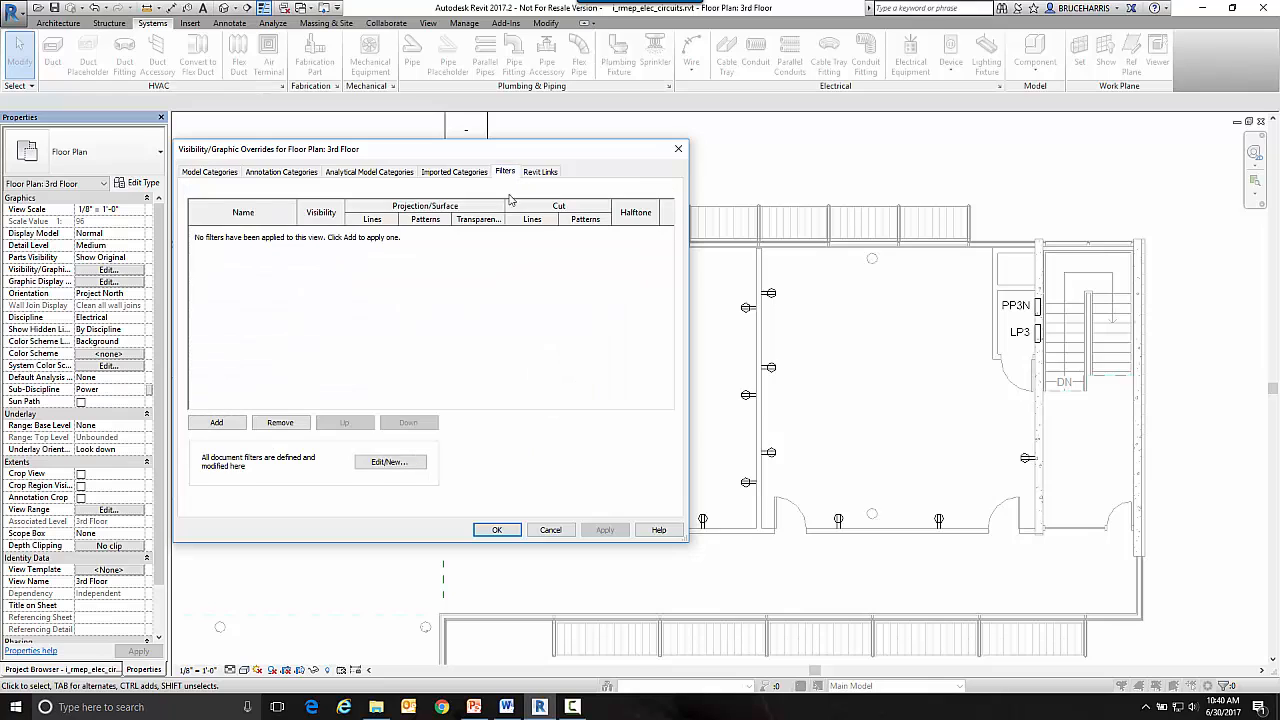
left_click(388, 463)
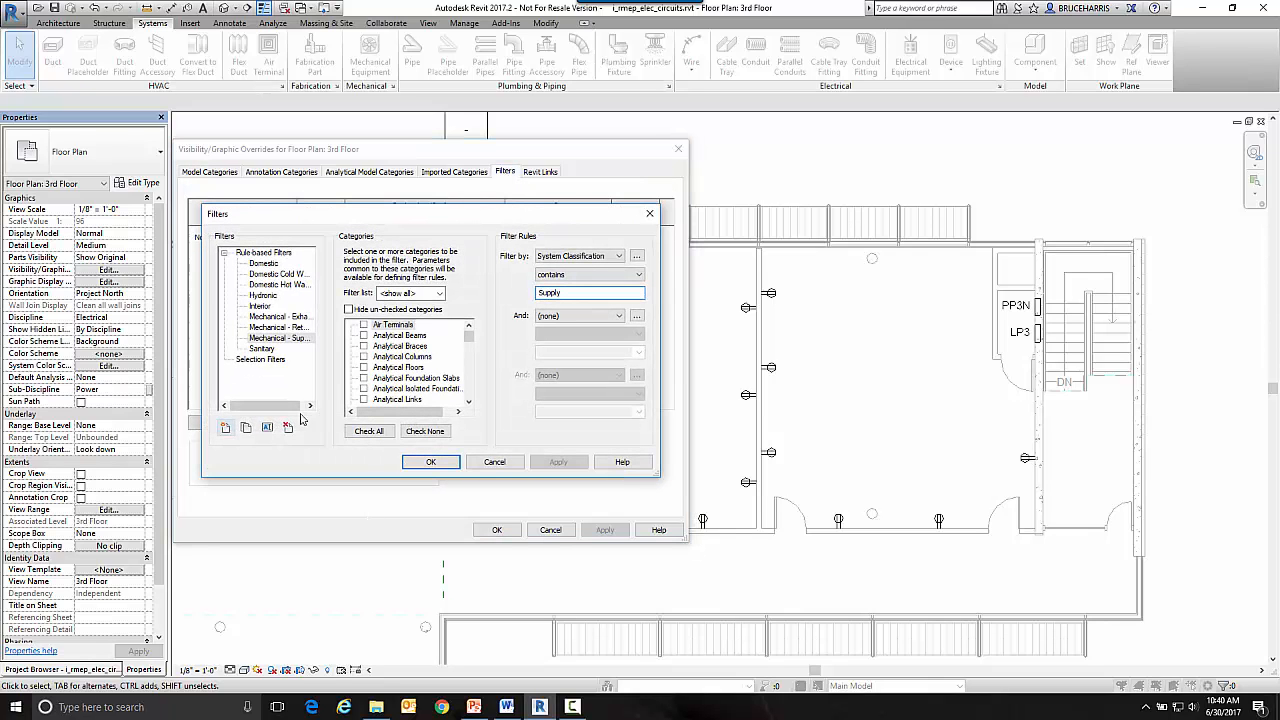
left_click(226, 428)
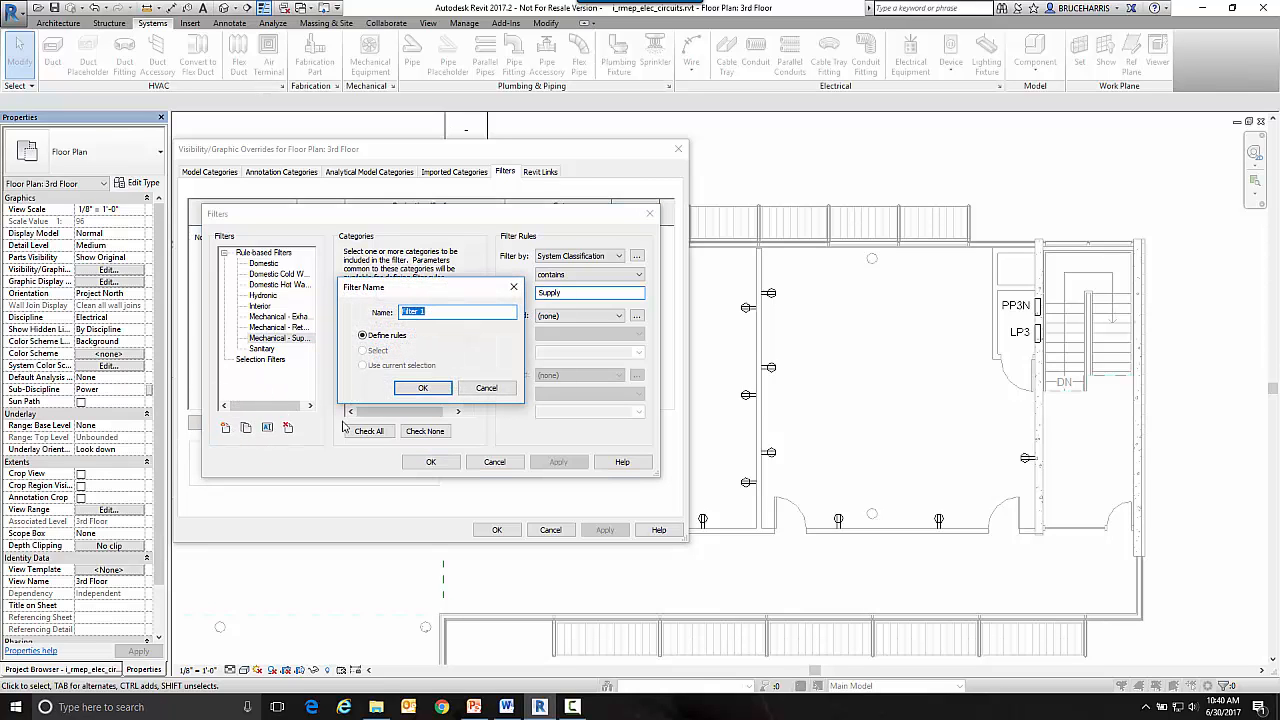
type("Curcuit")
left_click(423, 388)
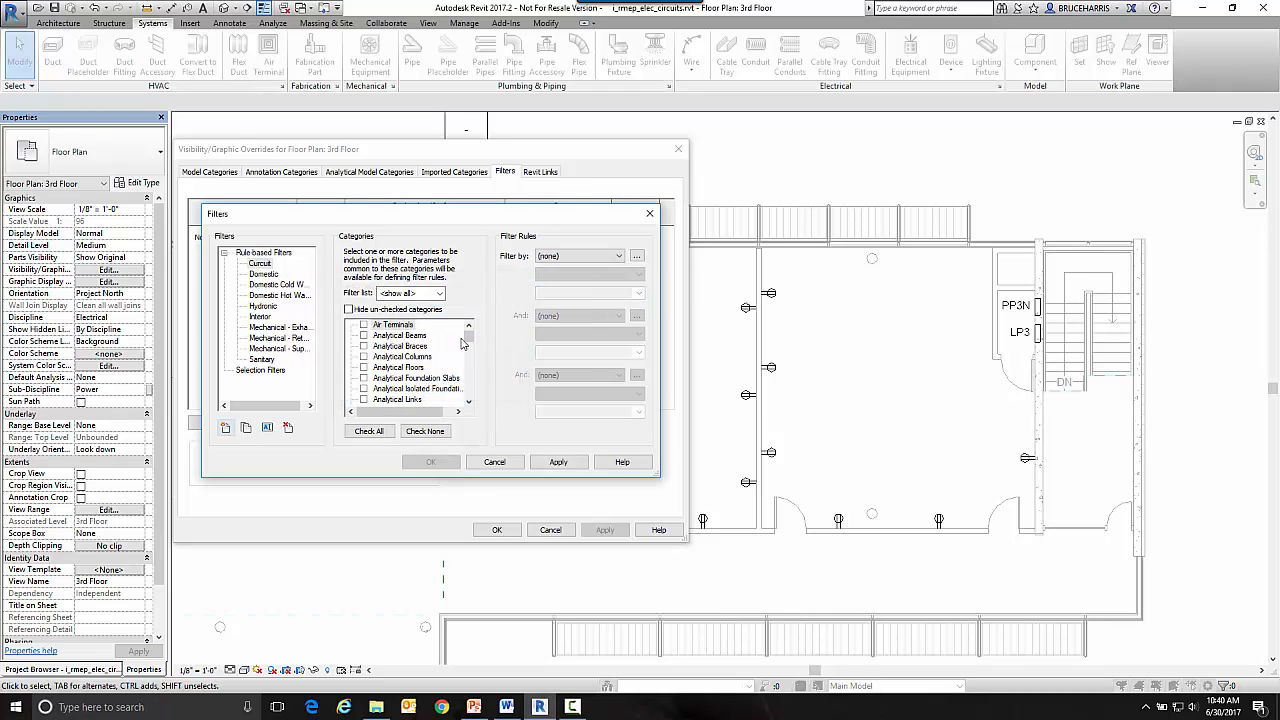
Define the Curcuit filter for Electrical Fixtures with the rule Circuit Number is less than 1 and accept it.
left_click_drag(469, 339, 466, 359)
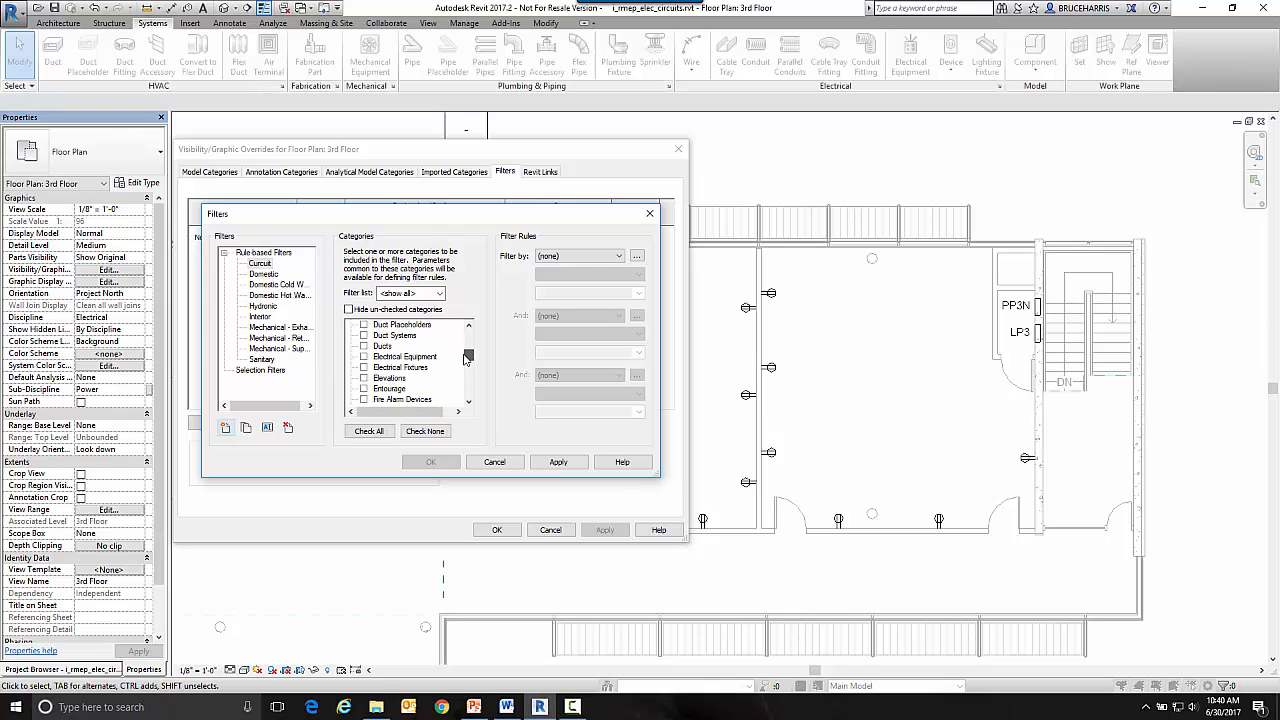
left_click(364, 368)
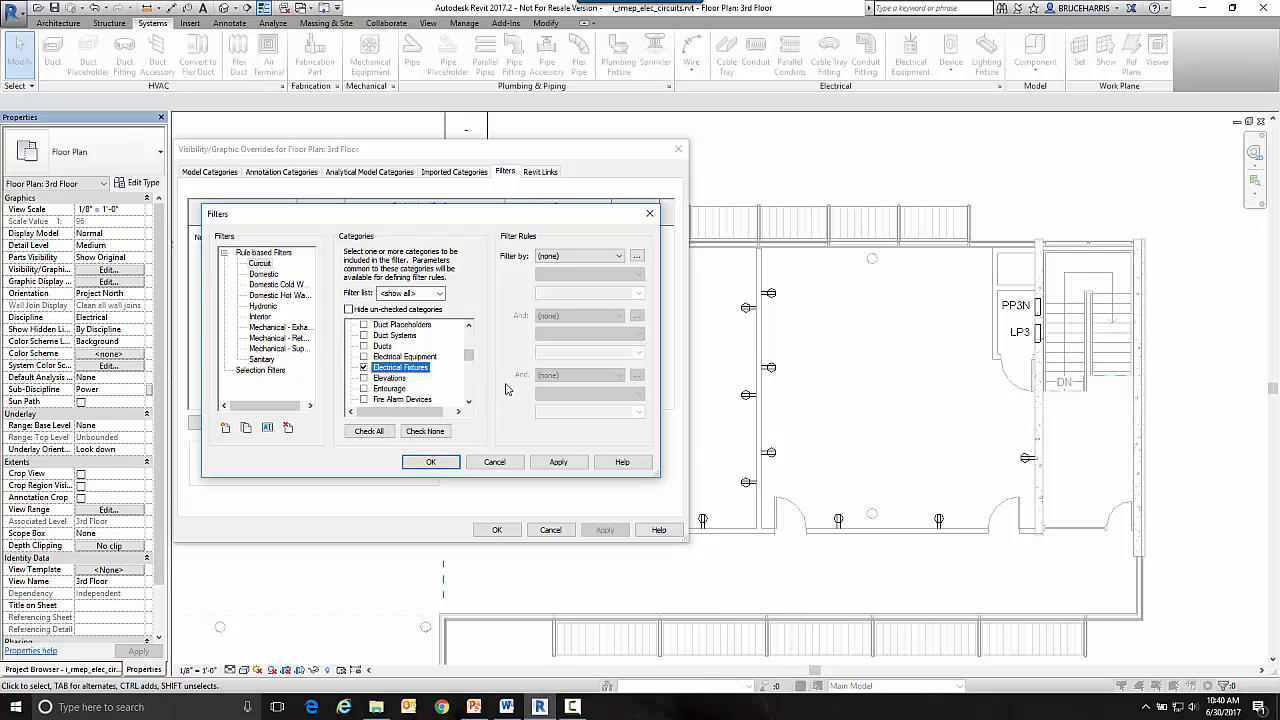
left_click(572, 257)
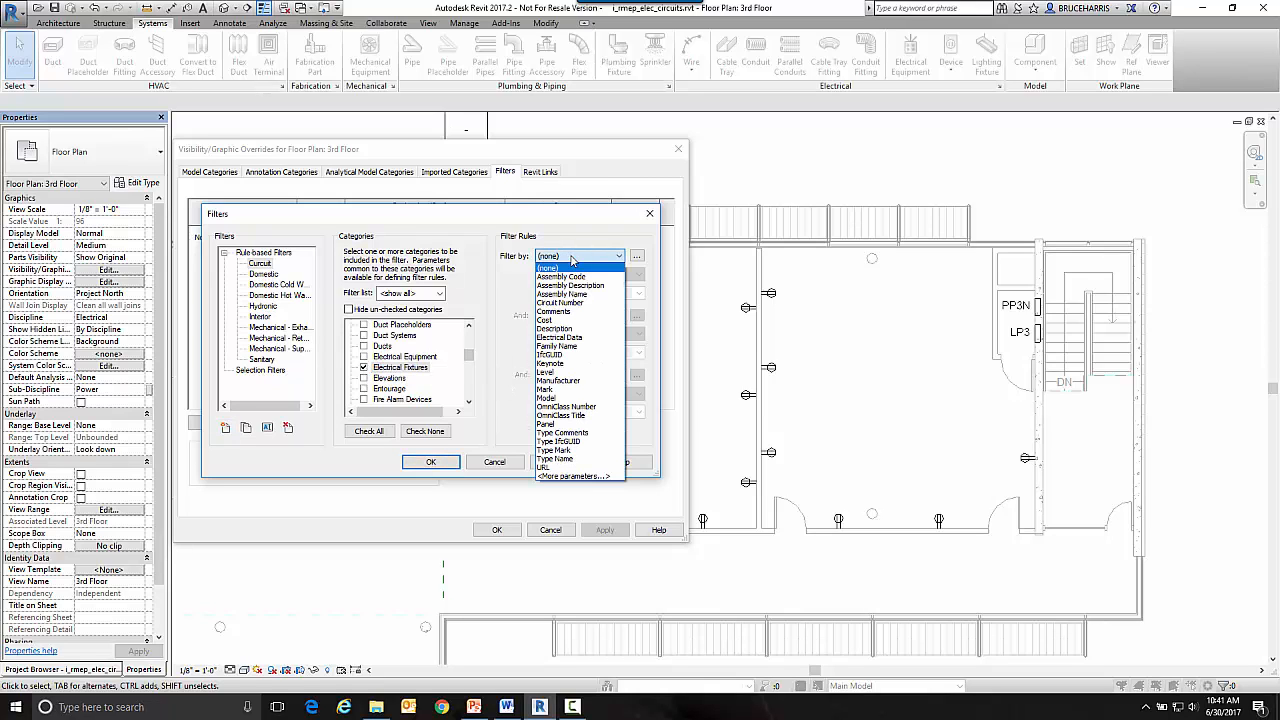
left_click(565, 302)
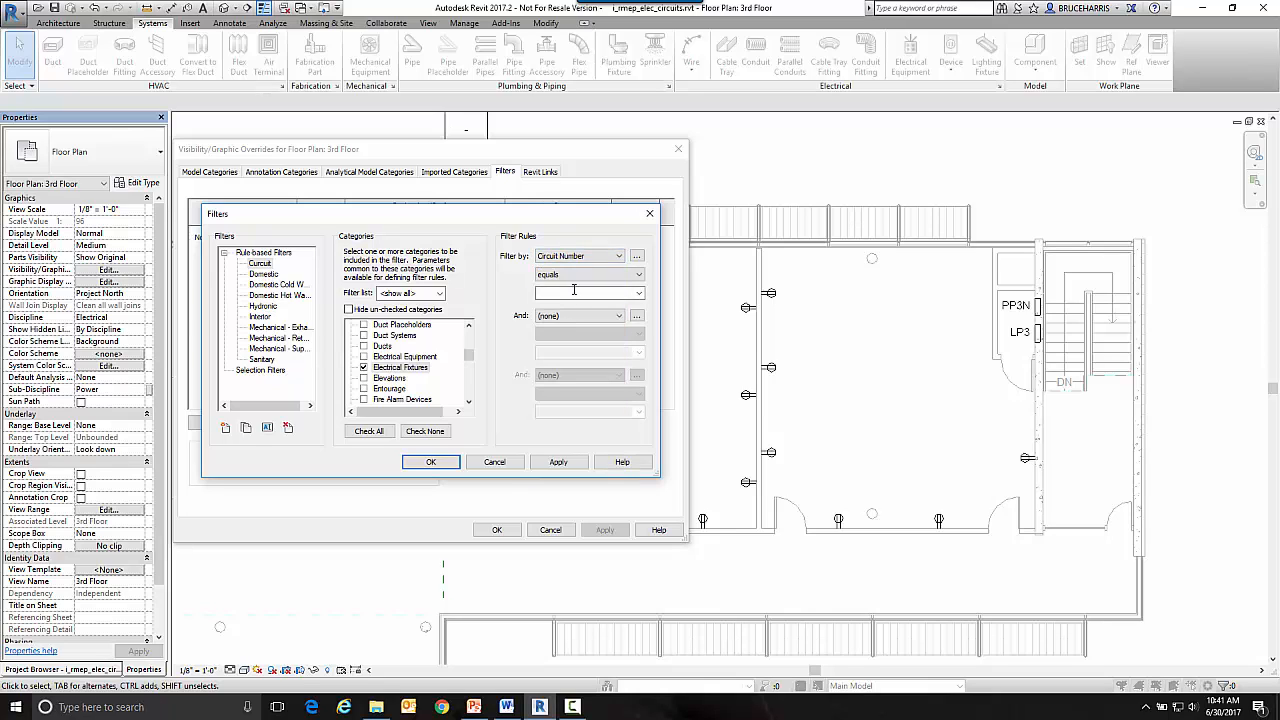
left_click(576, 275)
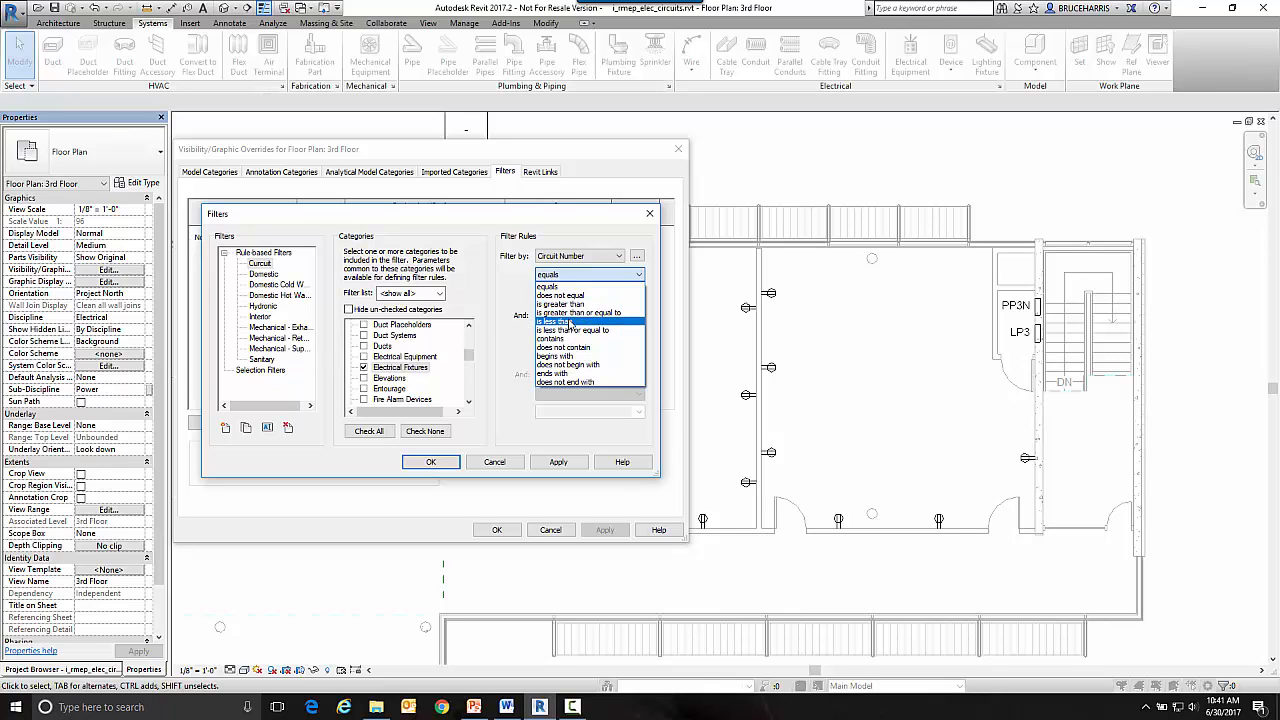
left_click(560, 321)
left_click(562, 294)
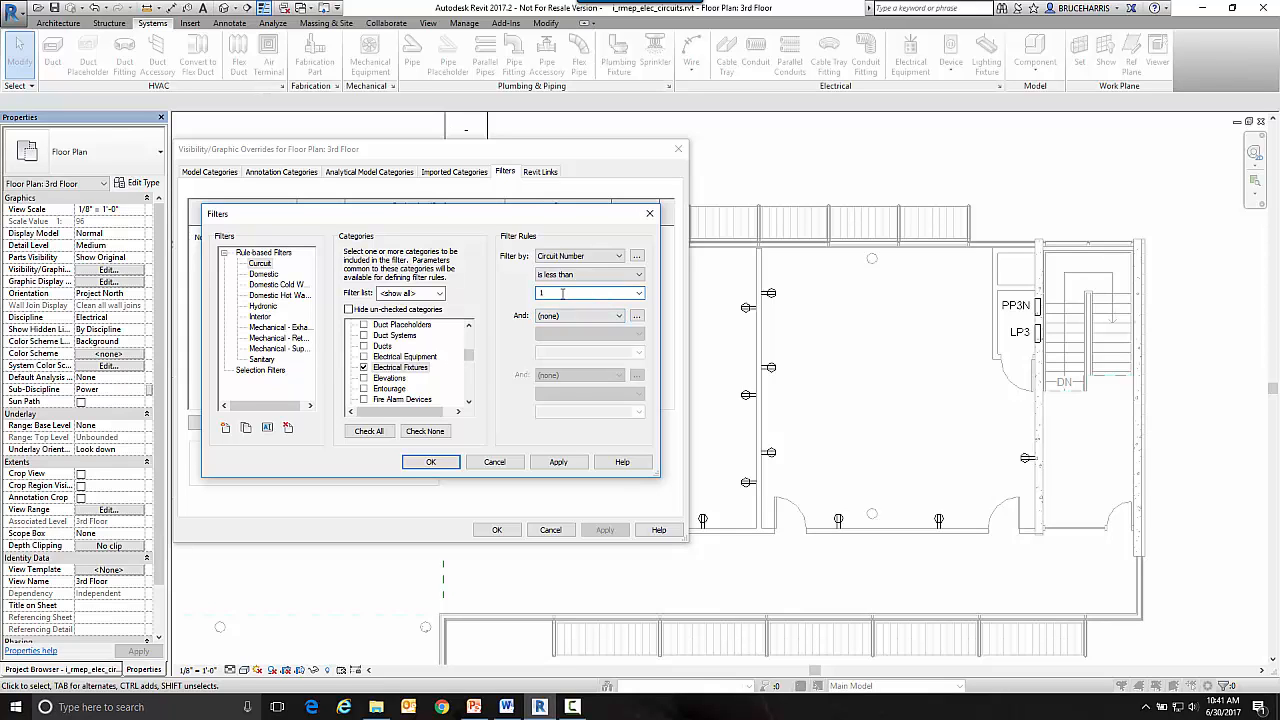
left_click(412, 462)
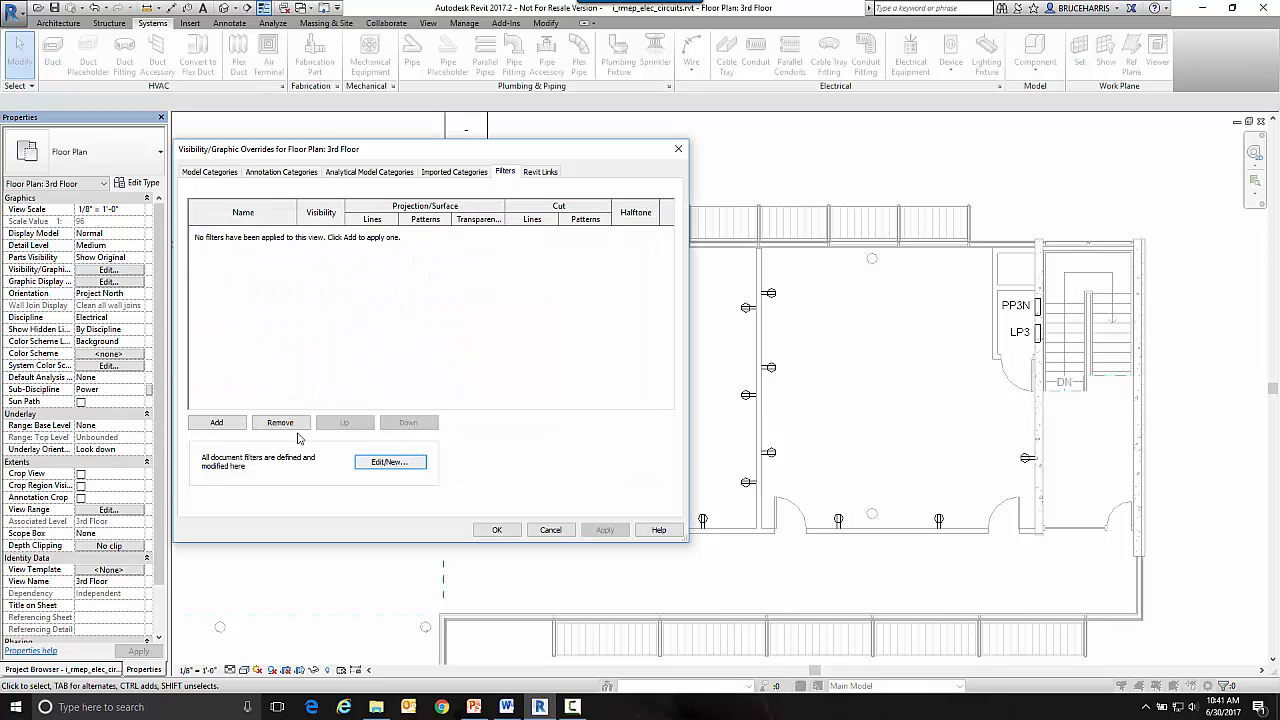
Add the Curcuit filter to the 3rd Floor view, override its projection line color with red, and accept the visibility settings.
left_click(212, 423)
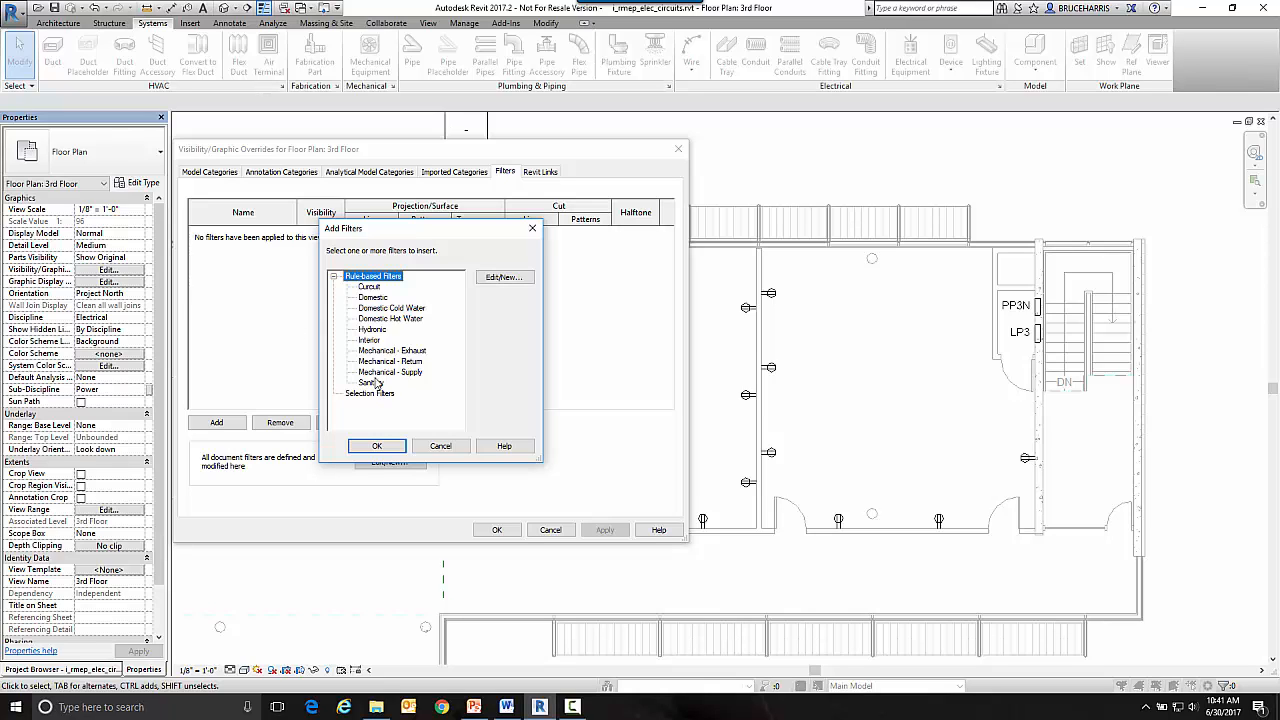
double_click(370, 288)
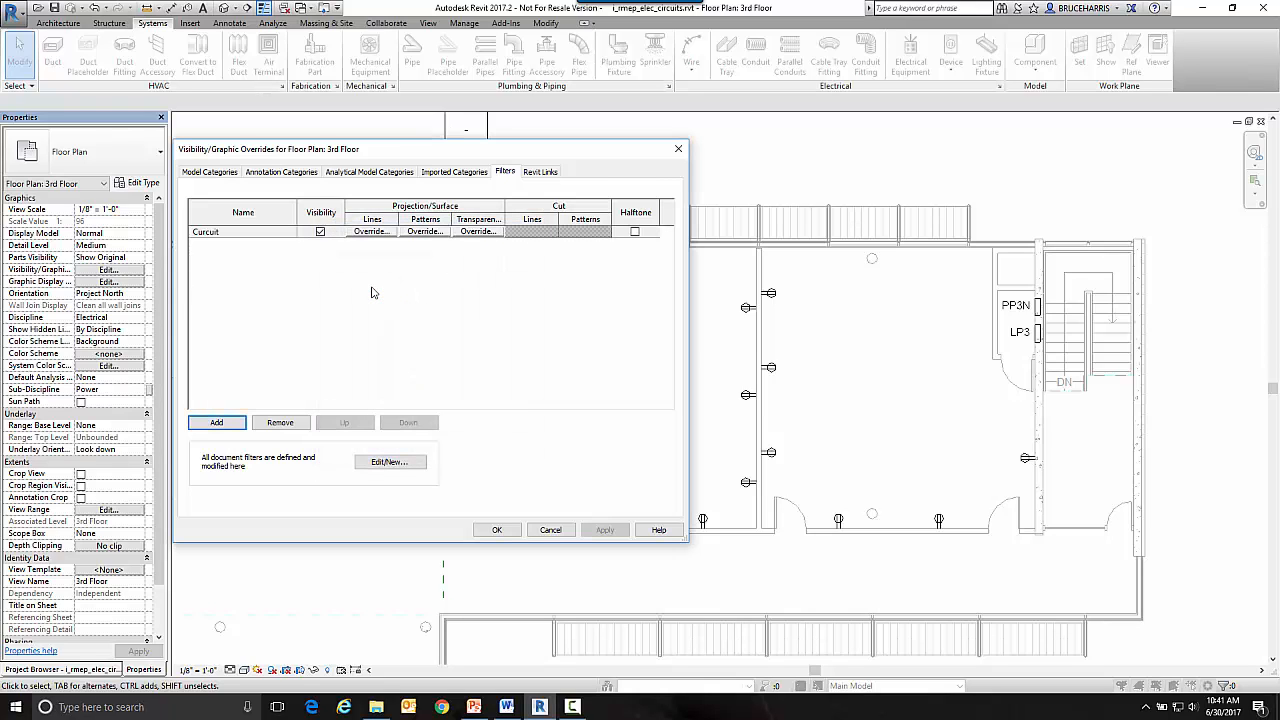
left_click(372, 232)
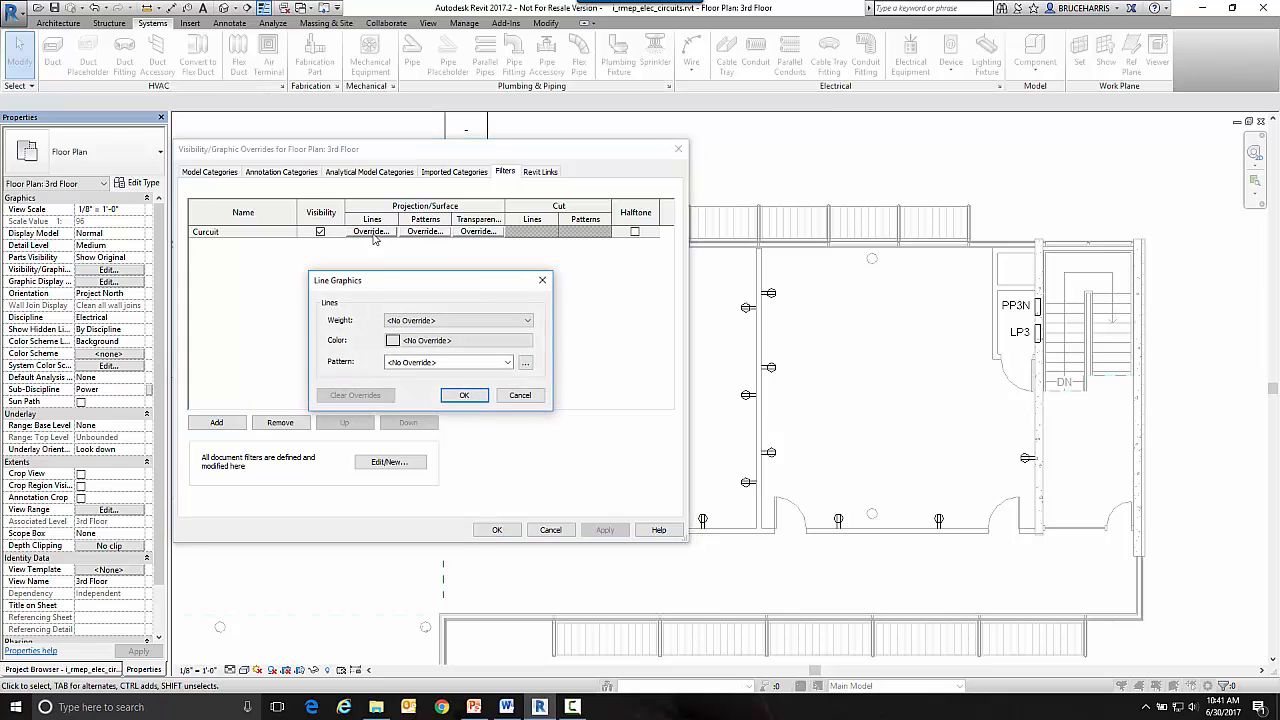
left_click(430, 341)
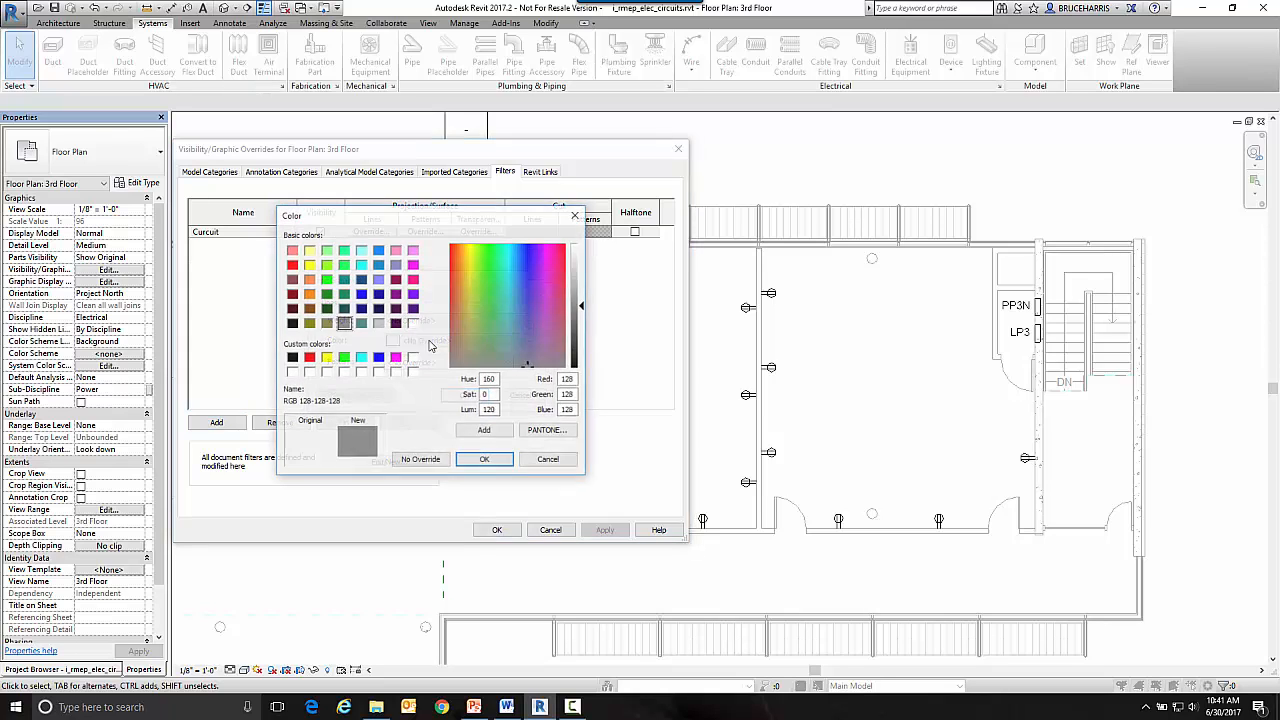
left_click(309, 357)
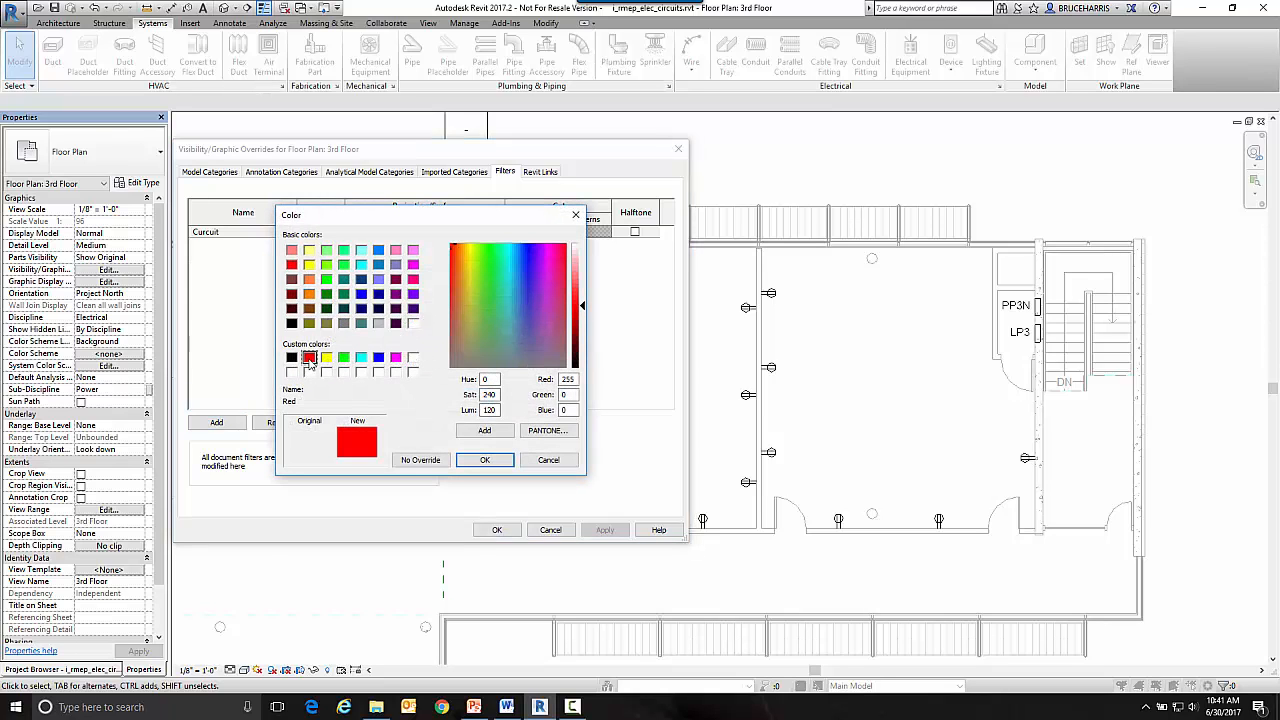
left_click(463, 462)
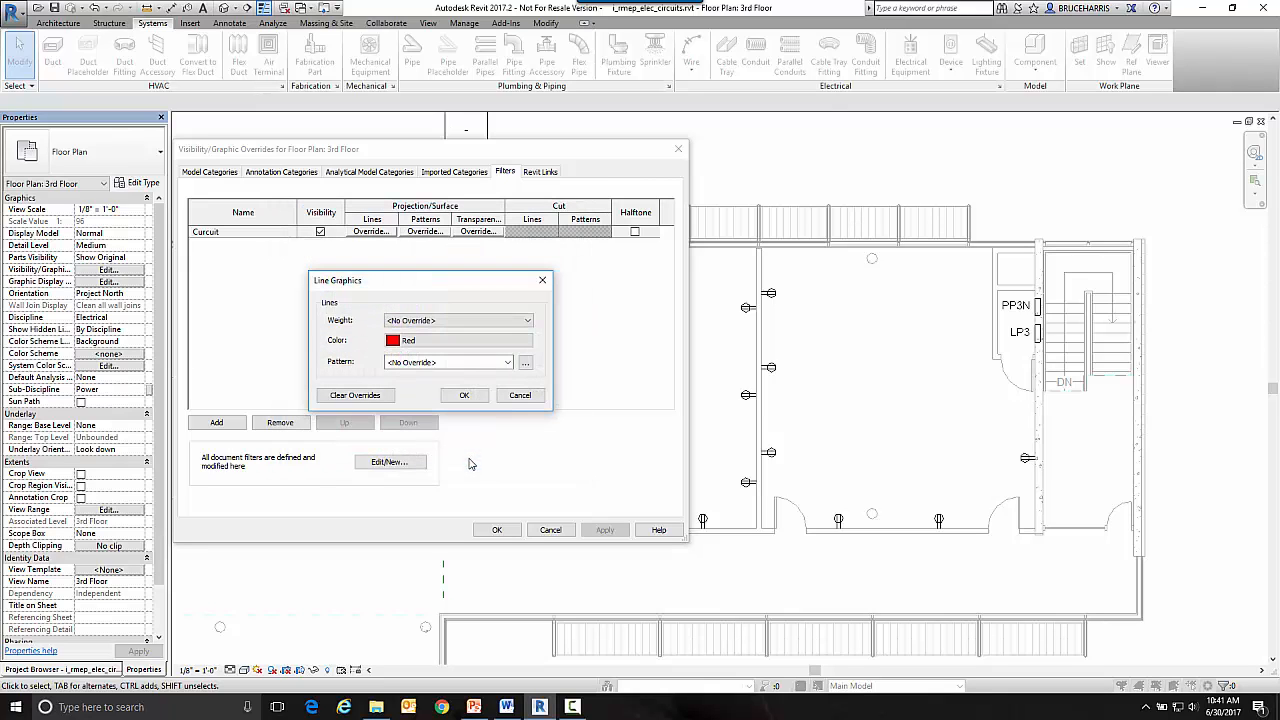
left_click(462, 396)
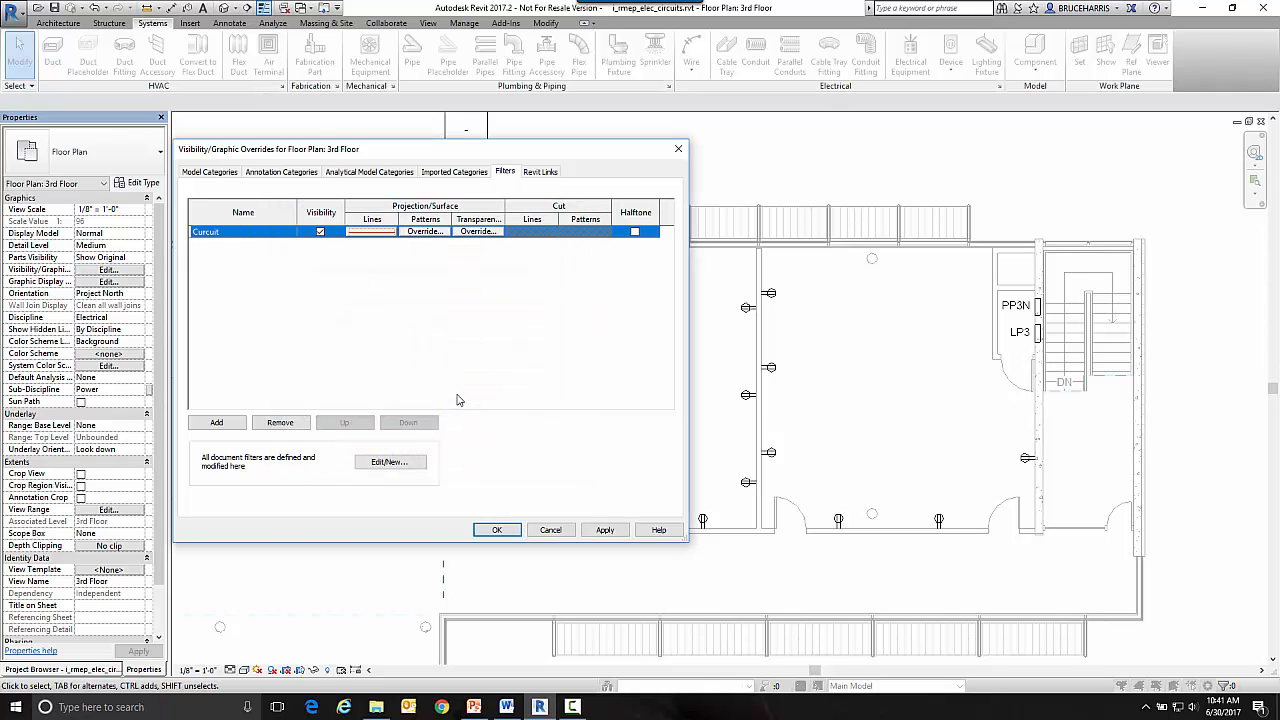
left_click(486, 530)
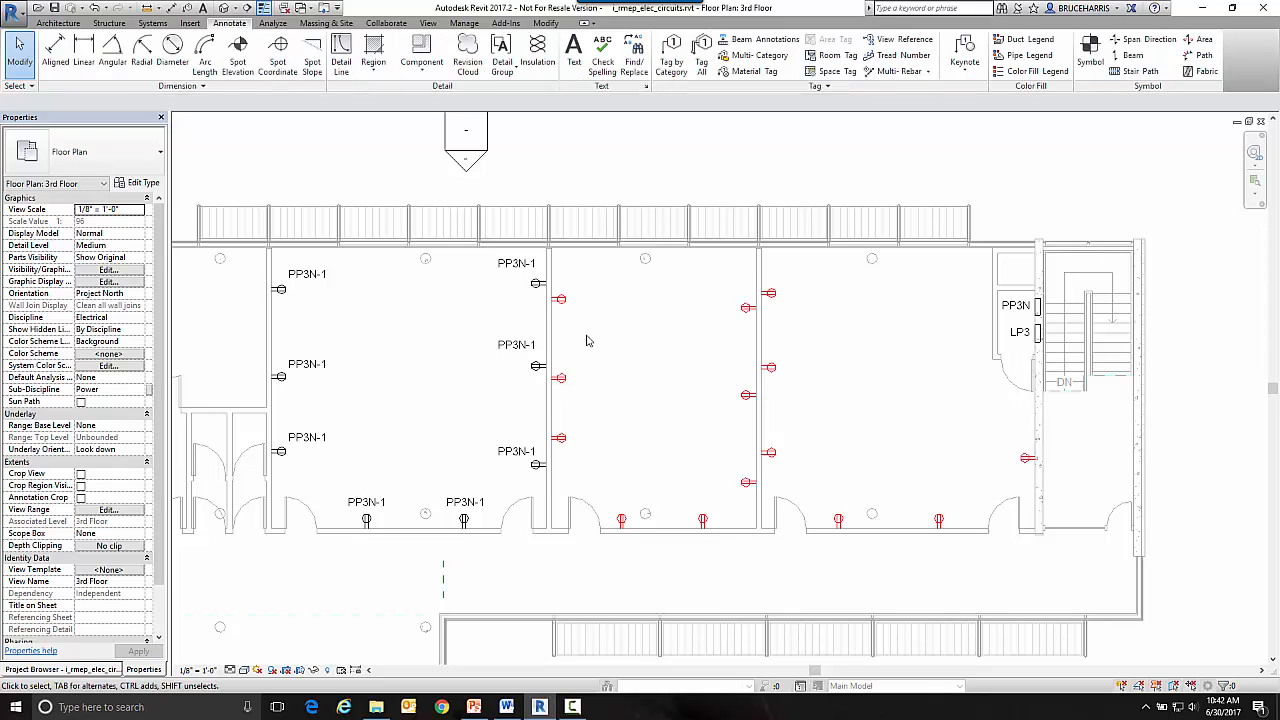
Create a PP3N power circuit from the middle room's upper left-wall receptacle and add the room's other seven receptacles to it.
left_click(561, 300)
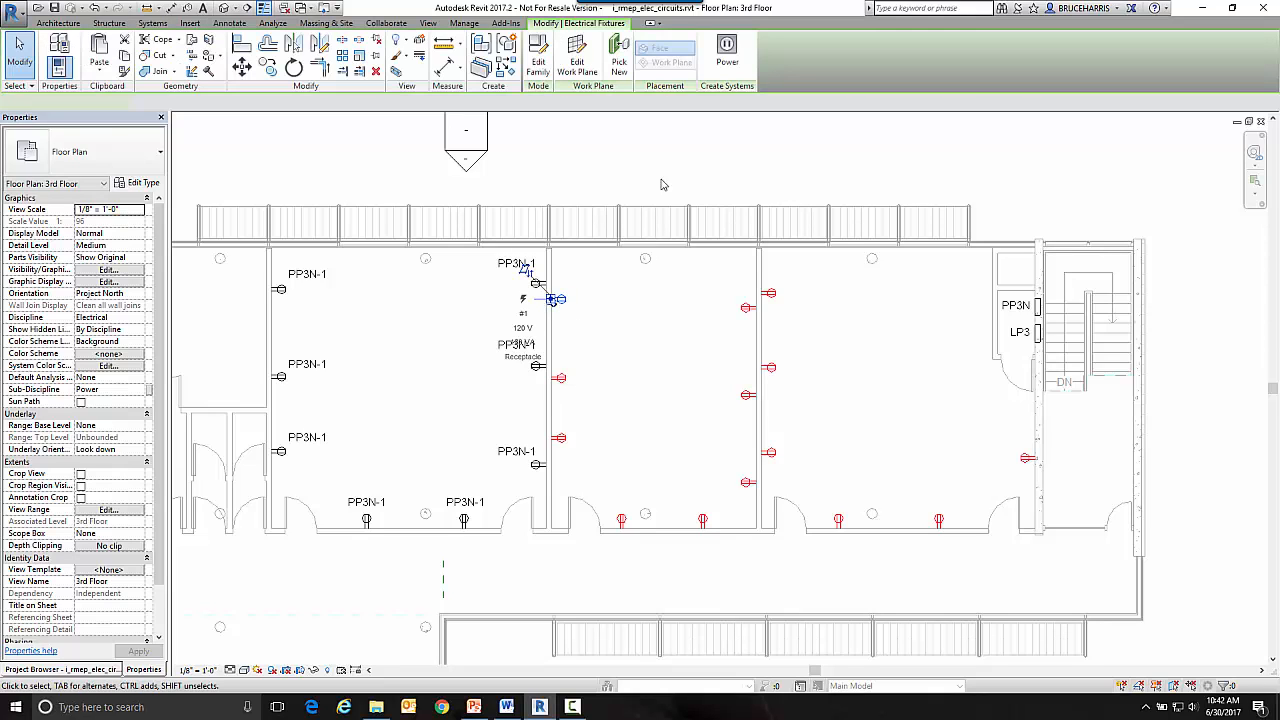
left_click(727, 57)
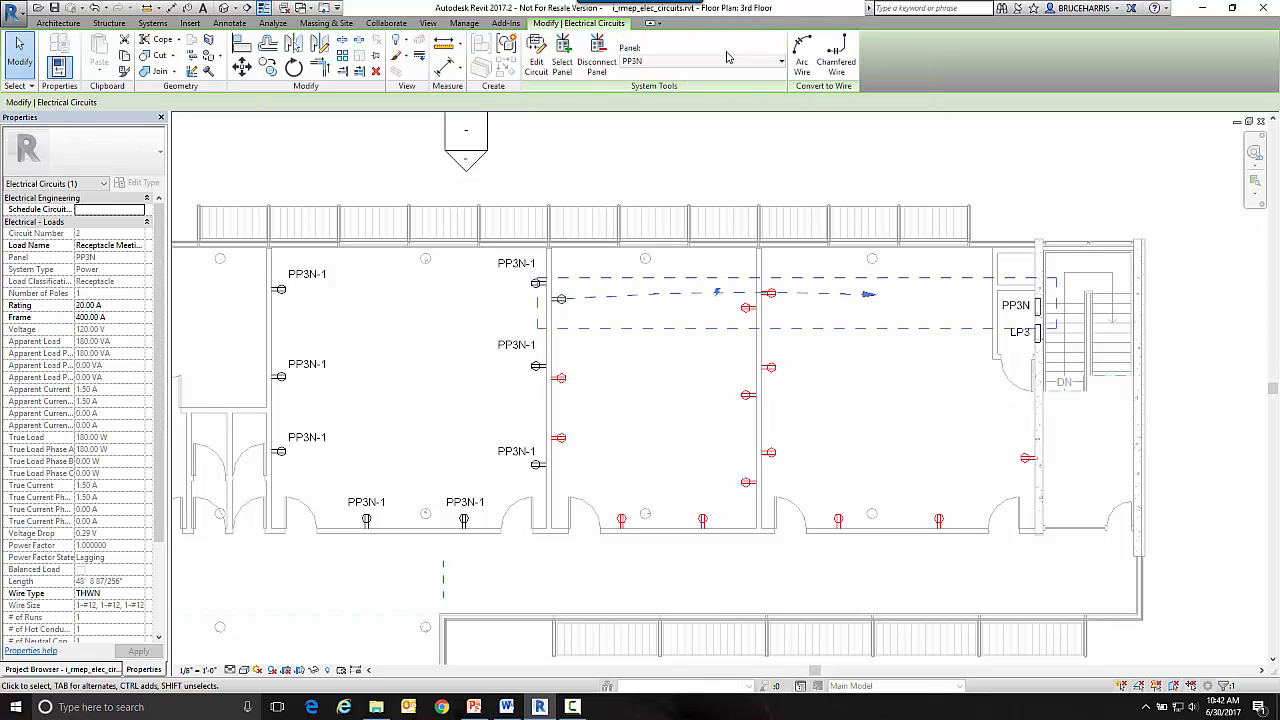
left_click(537, 55)
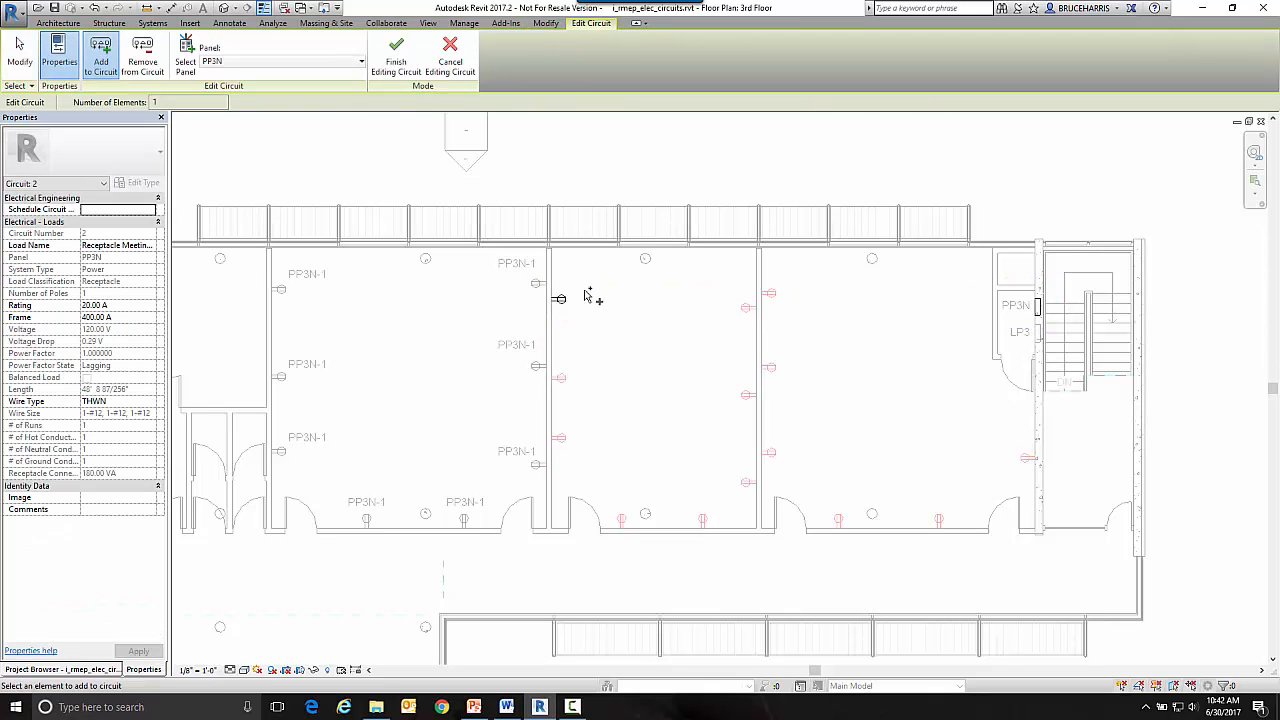
left_click(559, 378)
left_click(559, 437)
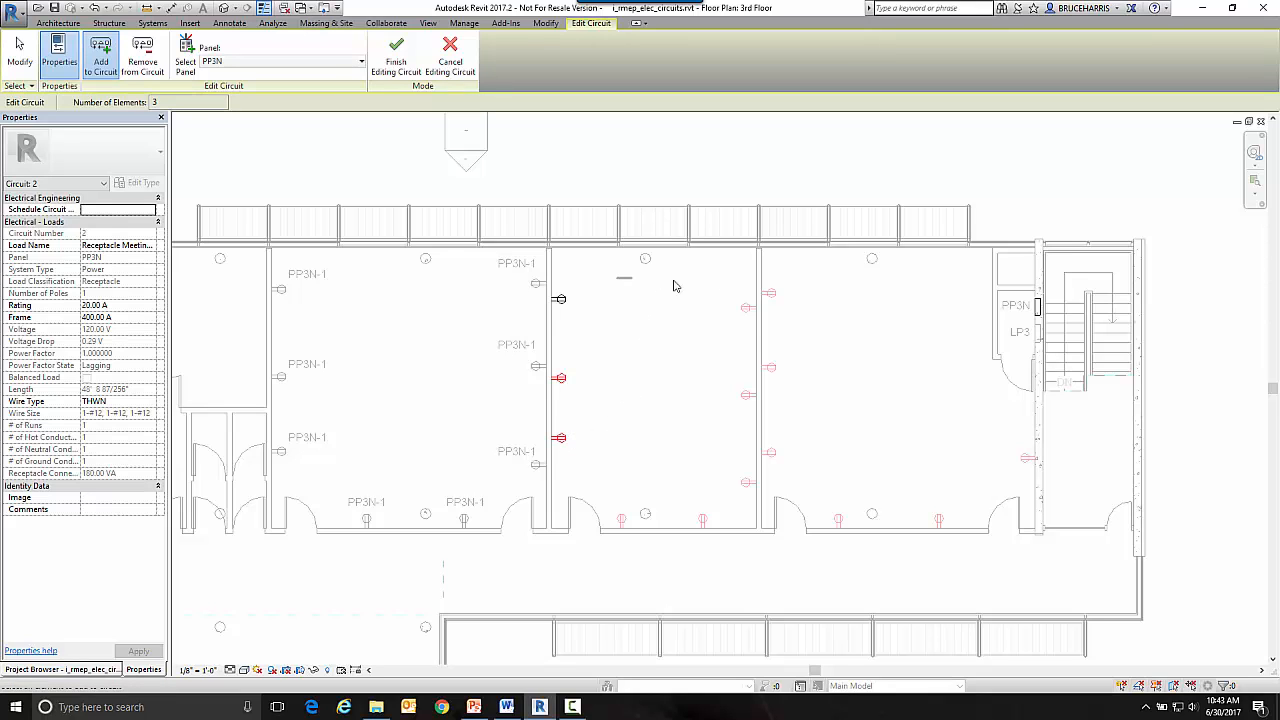
left_click_drag(674, 286, 760, 542)
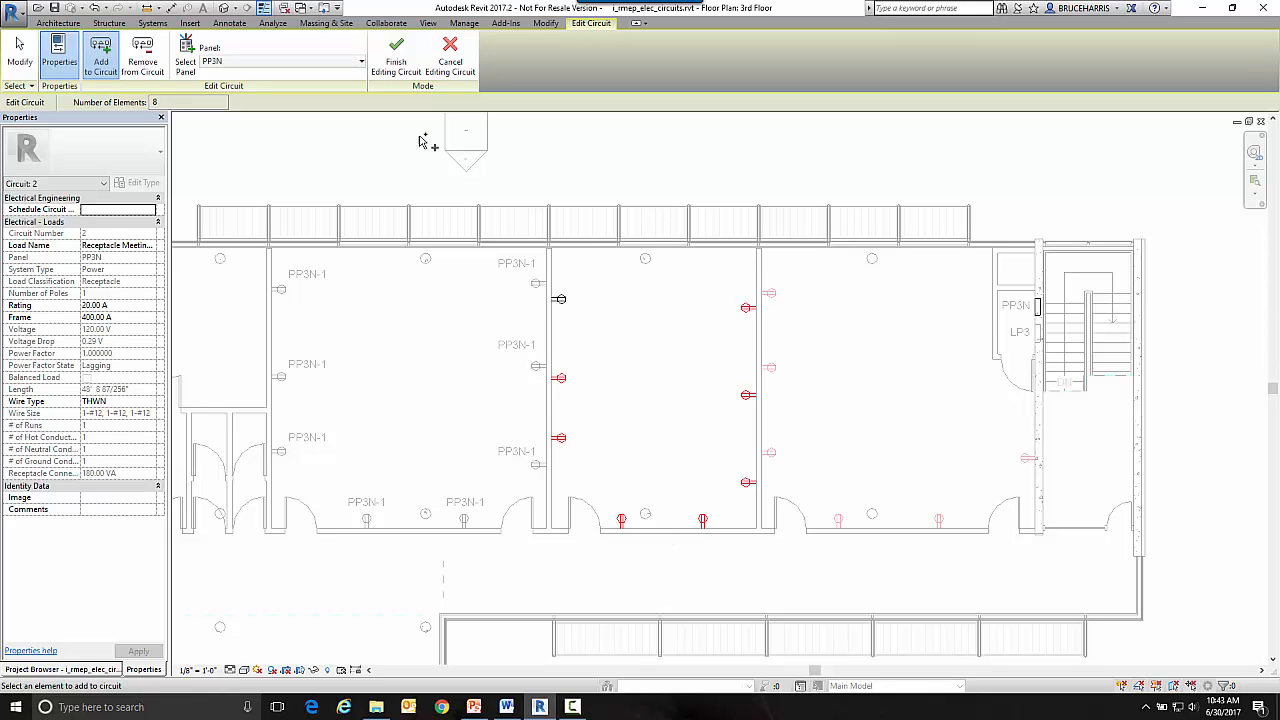
left_click(396, 55)
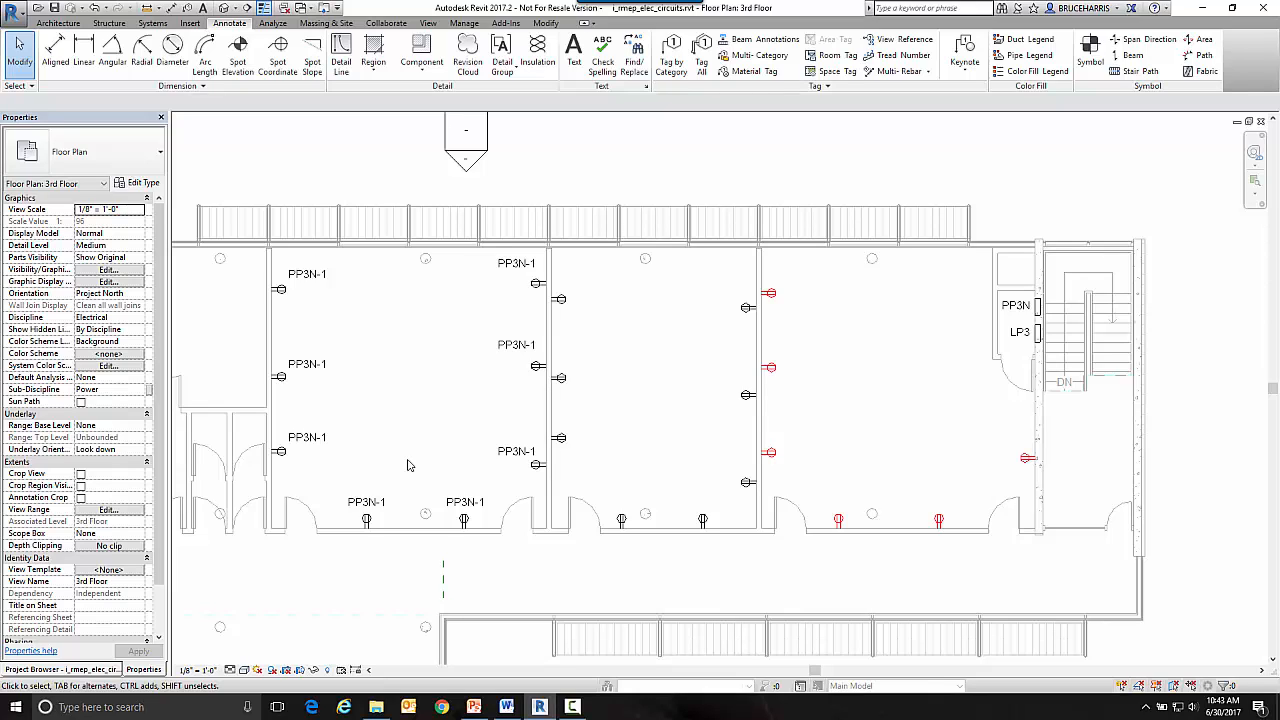
Tag the middle room's three left-wall receptacles by category, moving each tag down closer to its symbol.
left_click(671, 55)
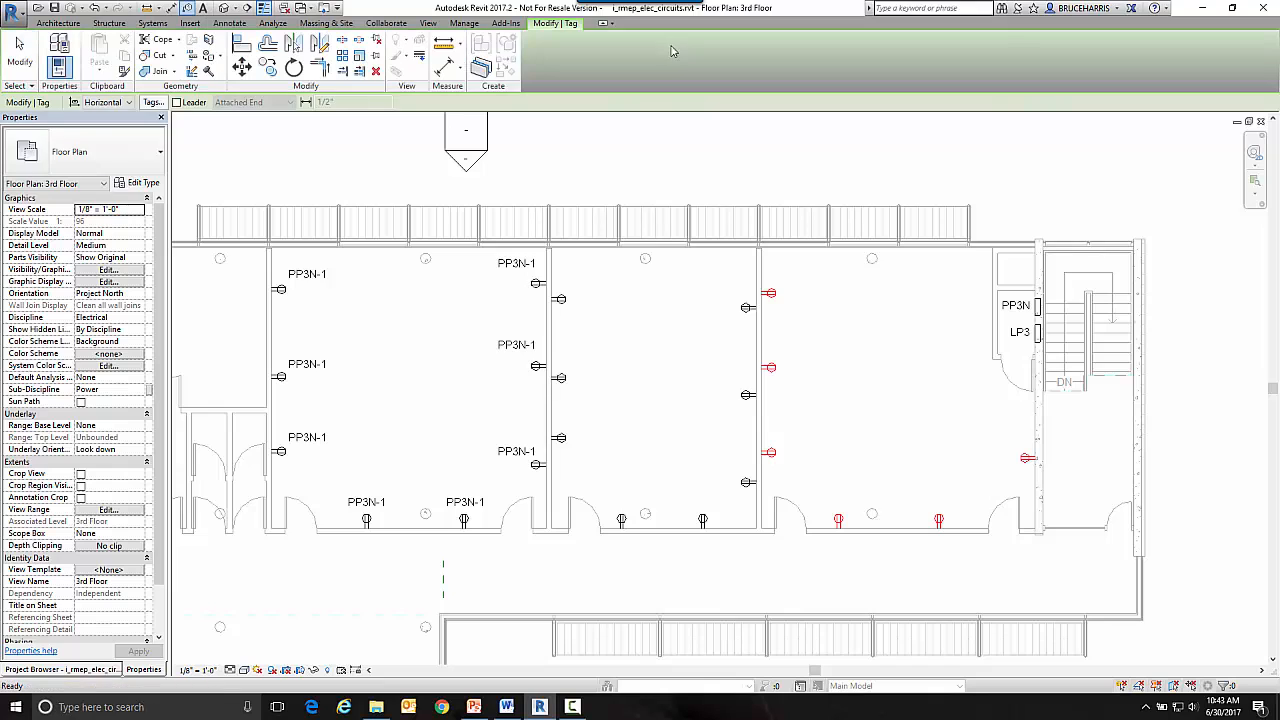
left_click(576, 304)
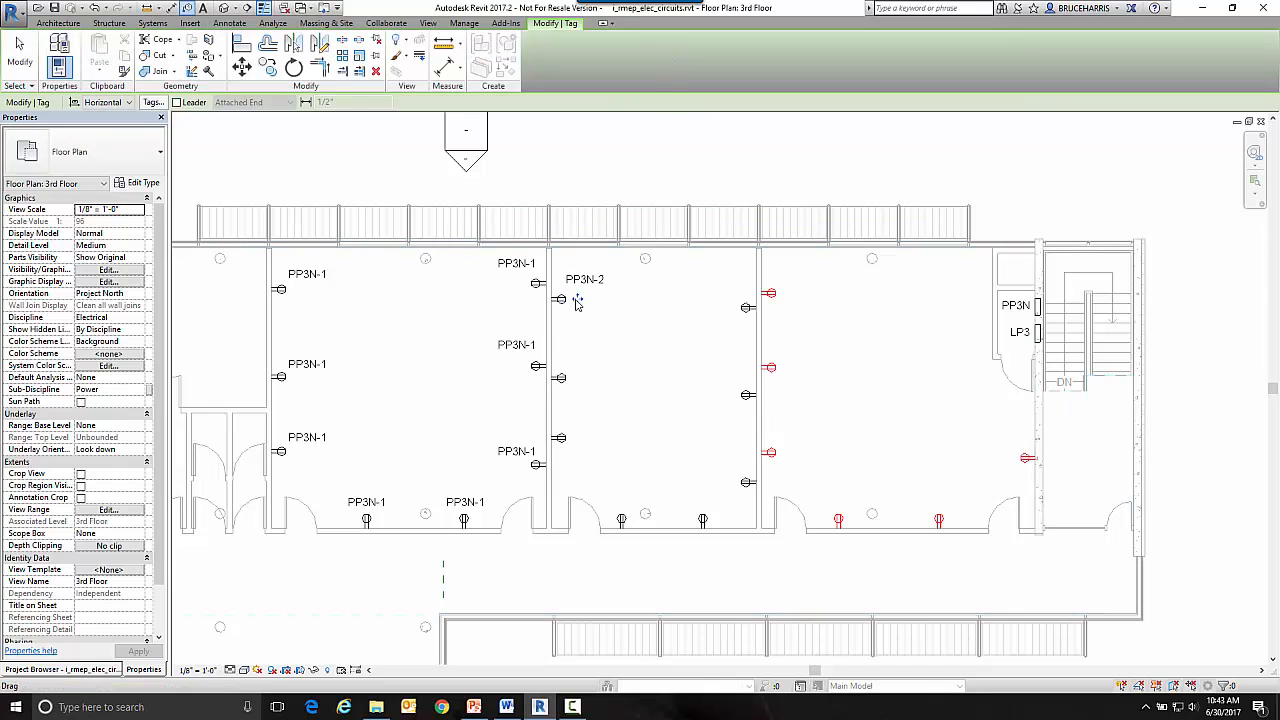
left_click_drag(576, 300, 577, 314)
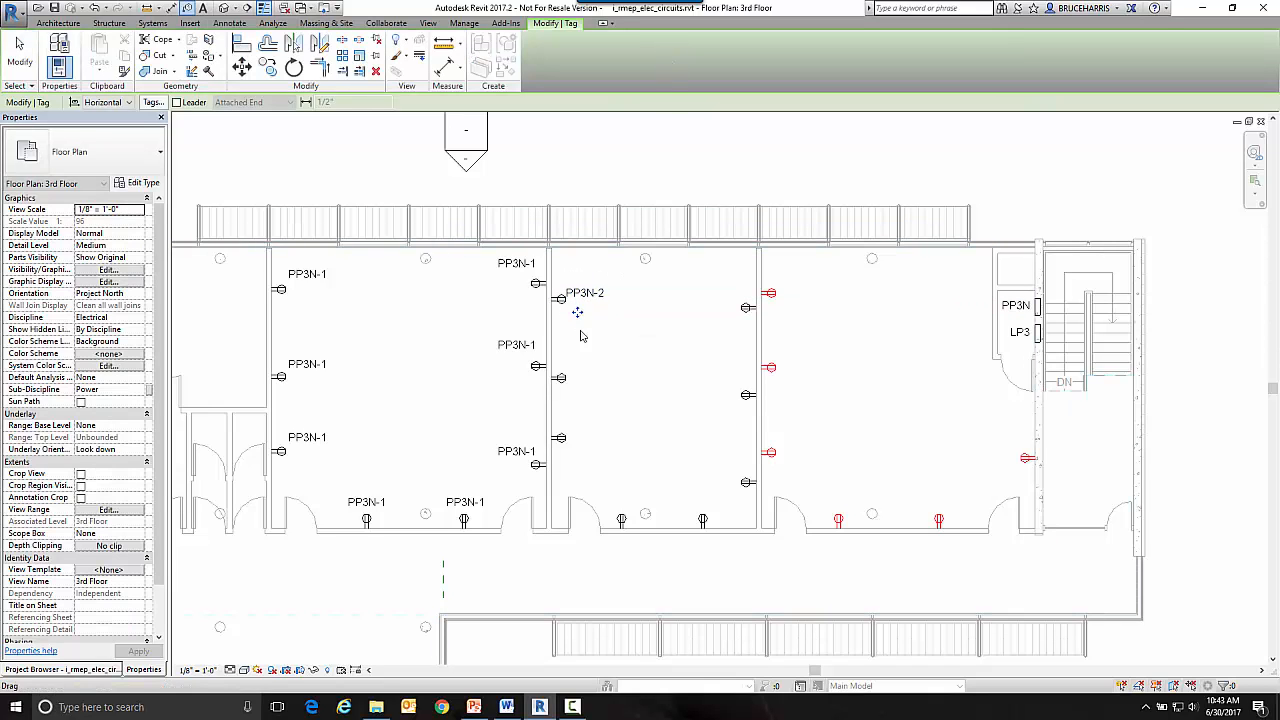
left_click(561, 378)
left_click_drag(578, 376, 580, 389)
left_click(561, 437)
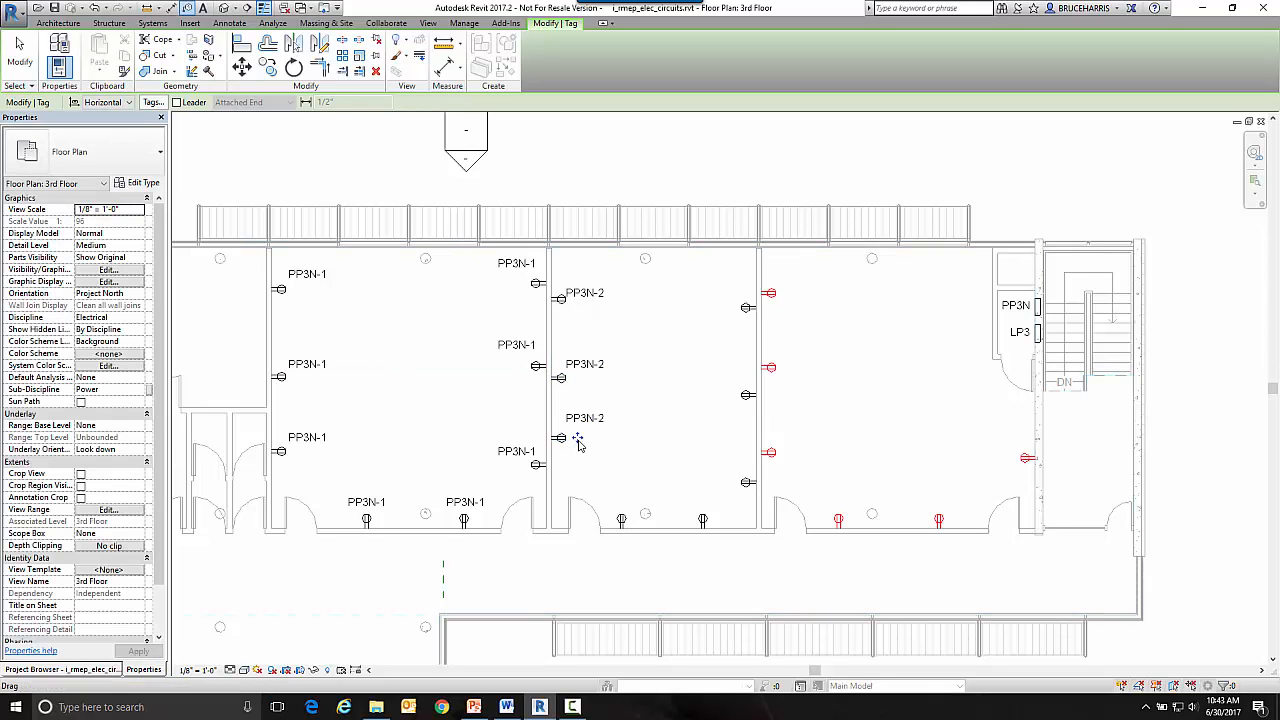
left_click_drag(578, 443, 578, 450)
Tag the two receptacles on the middle room's lower wall and move each tag directly above its symbol.
left_click(622, 520)
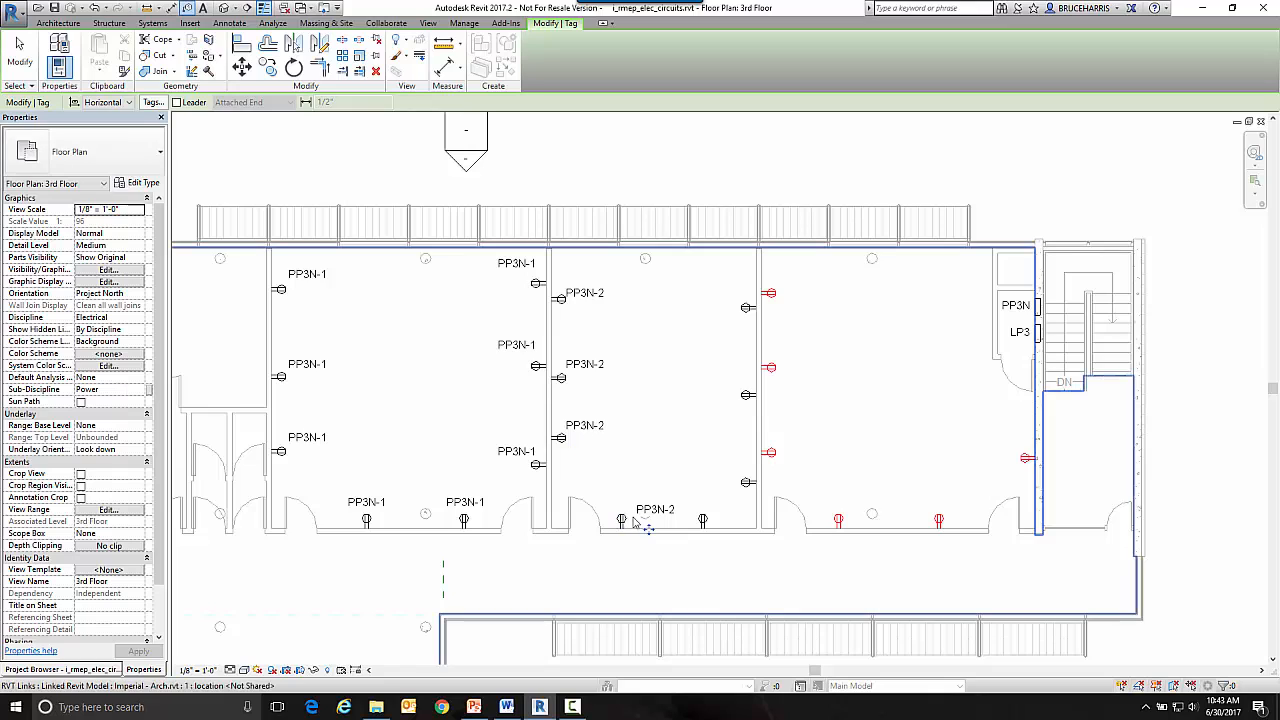
left_click_drag(648, 528, 631, 521)
left_click(704, 521)
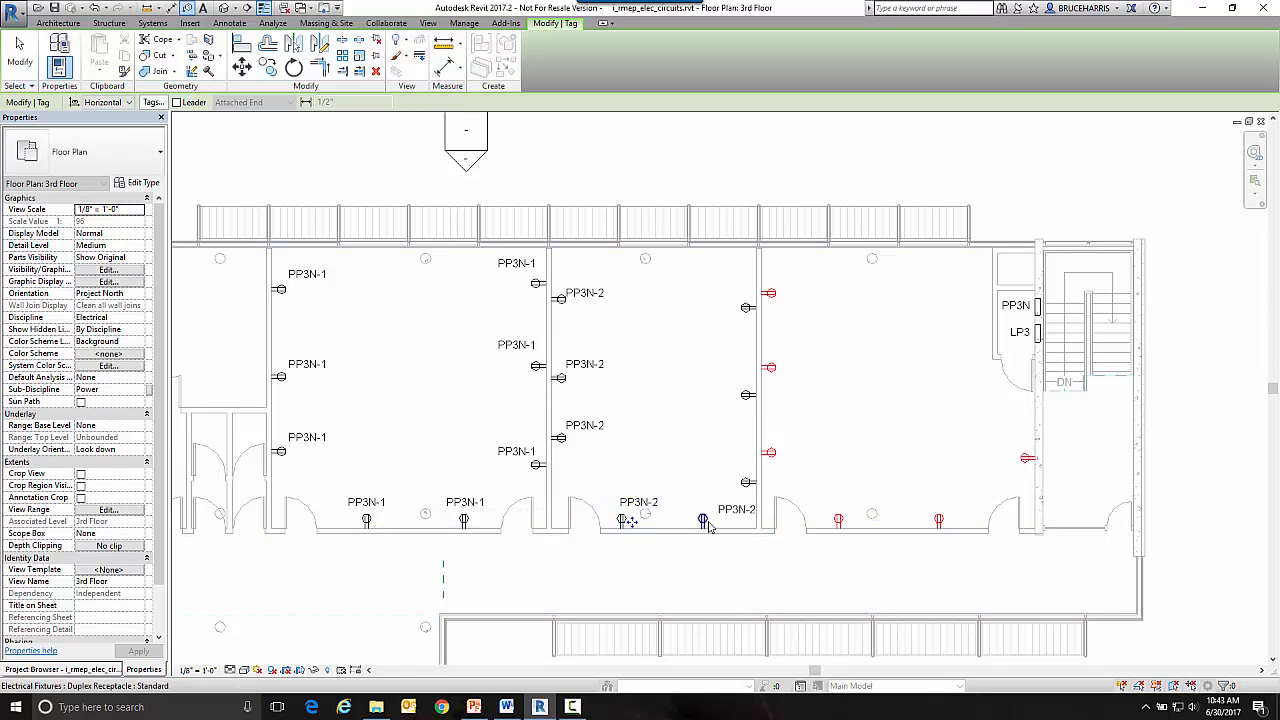
left_click_drag(730, 531, 709, 526)
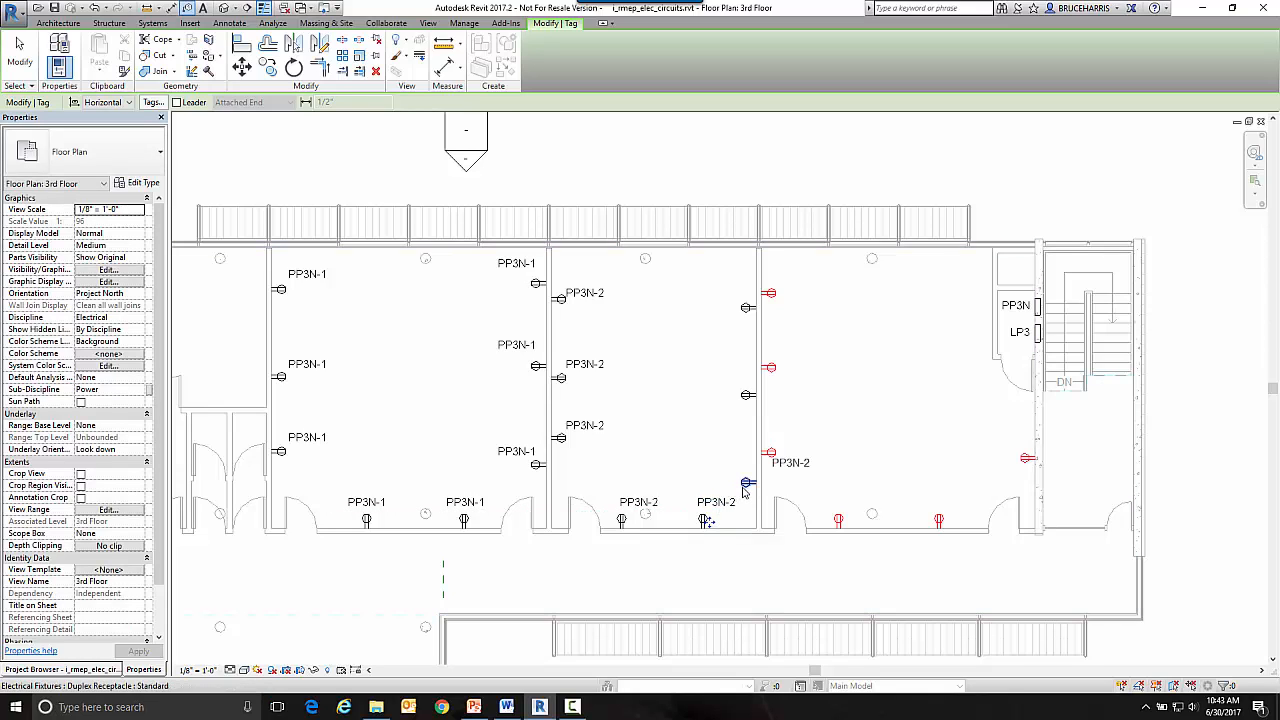
Tag the three receptacles on the middle room's right wall and move their tags inside the room.
left_click(743, 487)
left_click_drag(784, 483, 723, 490)
left_click(745, 398)
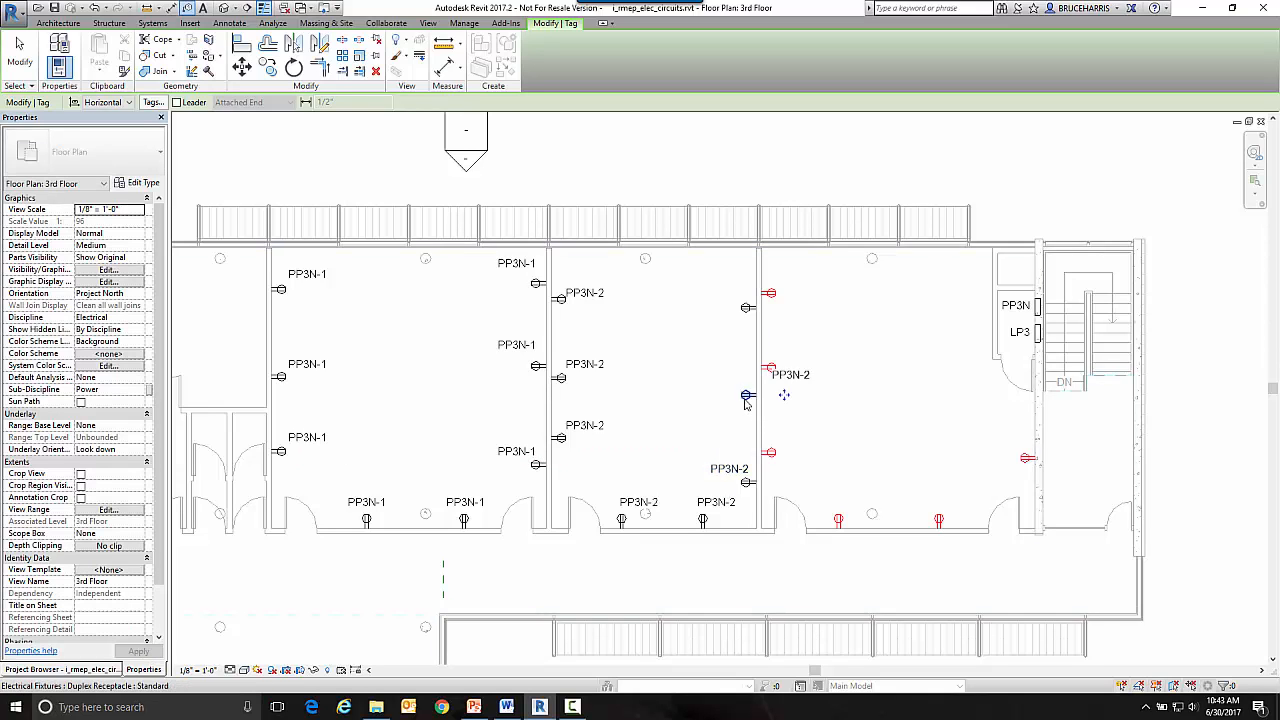
left_click_drag(783, 397, 723, 399)
left_click(747, 310)
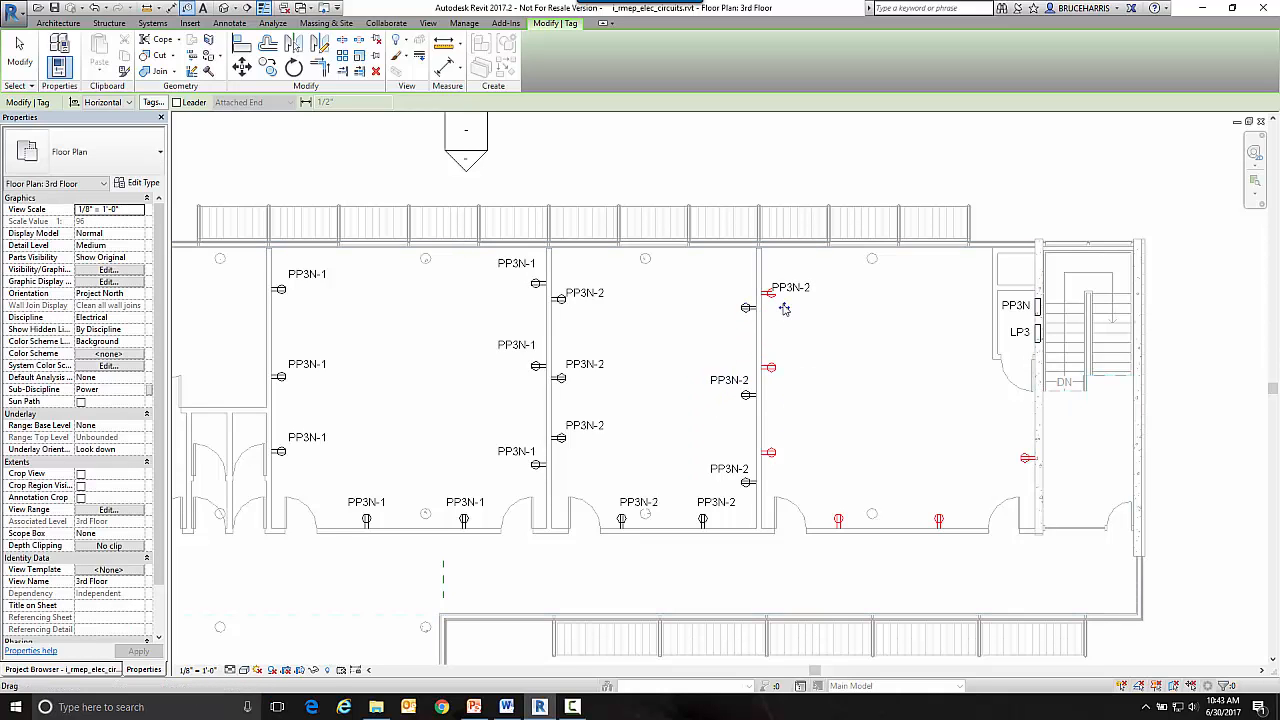
left_click_drag(783, 306, 722, 308)
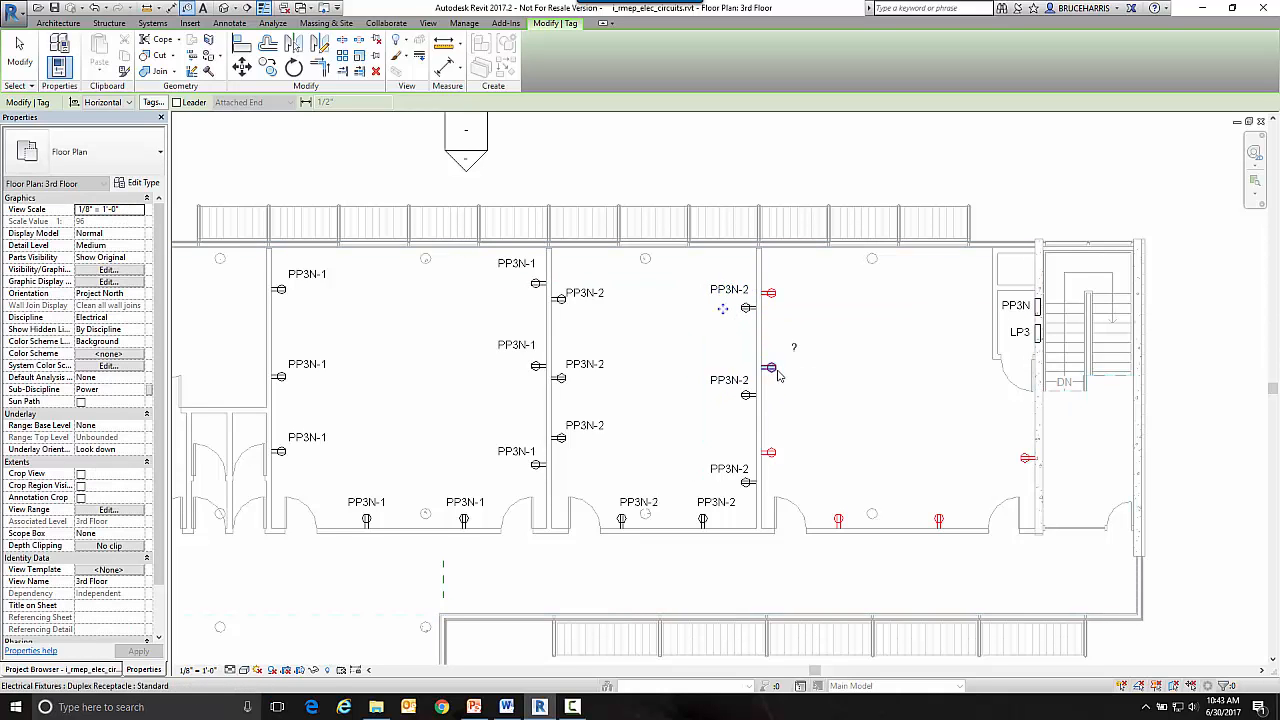